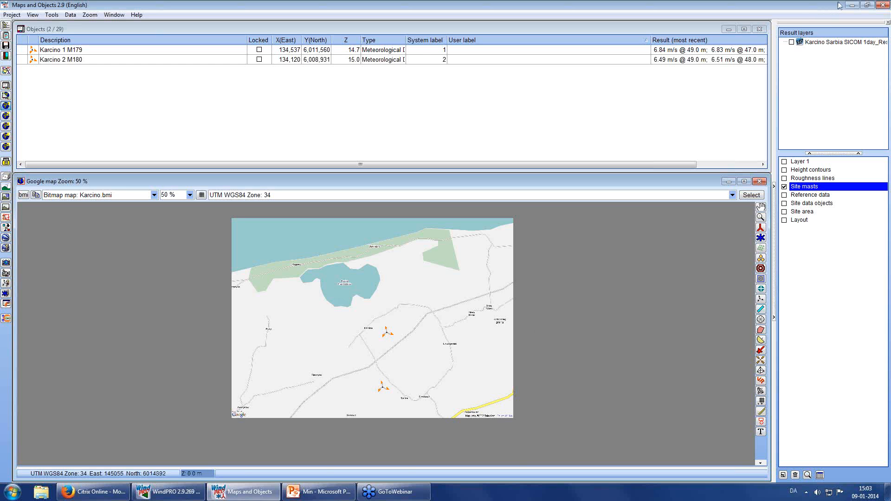
- Inspect the Layout and Site data objects layers on the Karcino map by showing each one separately and hiding it again
click(832, 48)
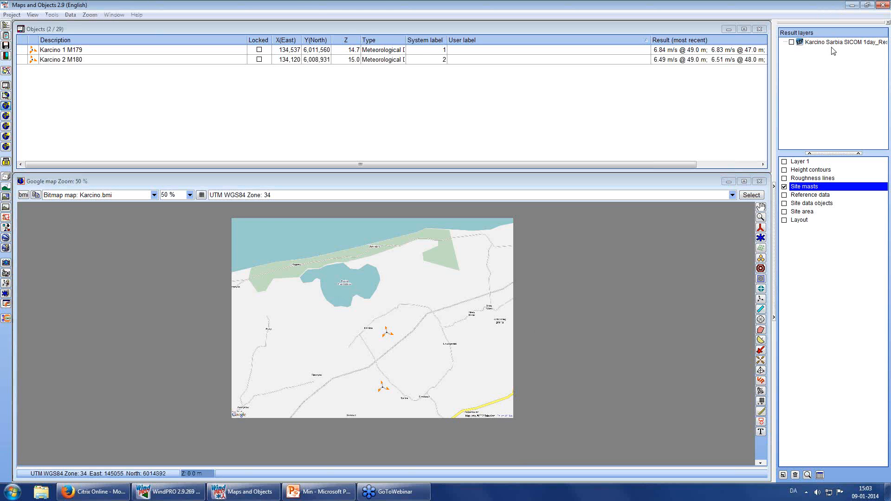
drag(474, 364, 452, 342)
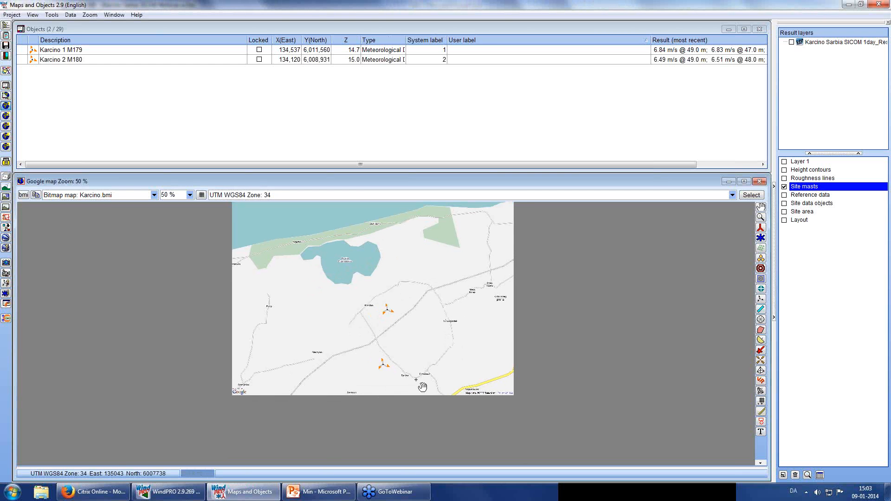
drag(424, 358, 425, 358)
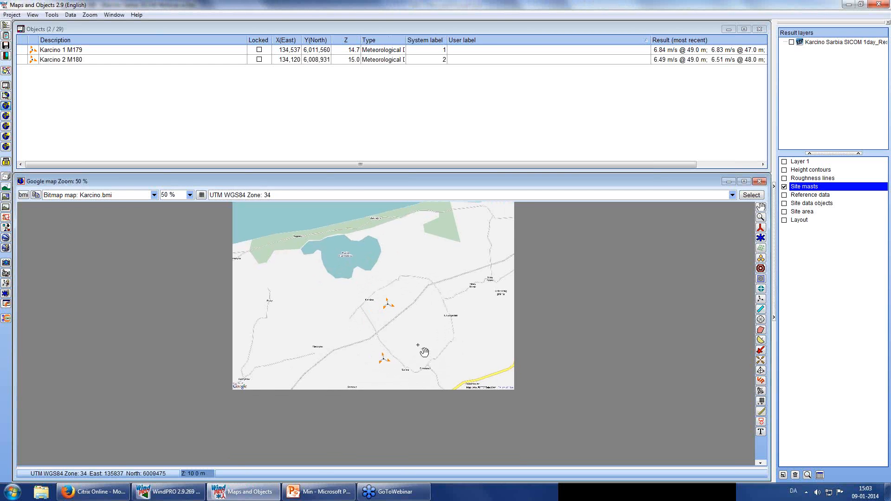
click(785, 220)
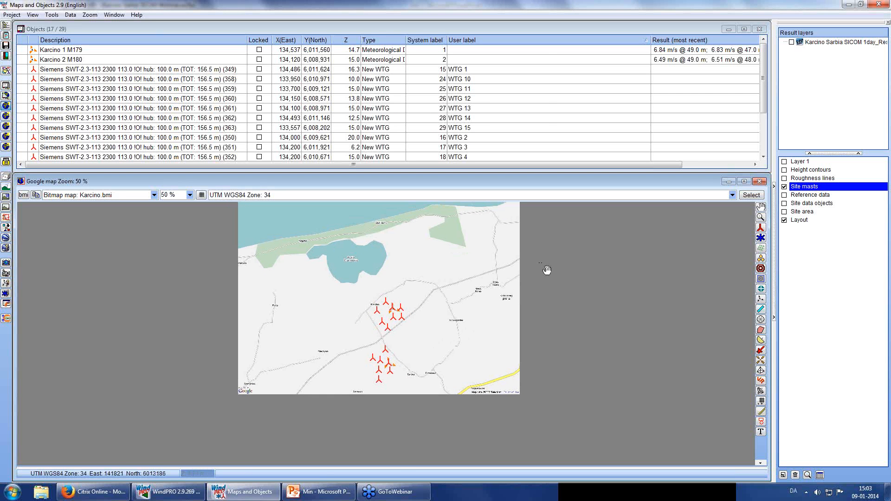
click(784, 220)
click(785, 204)
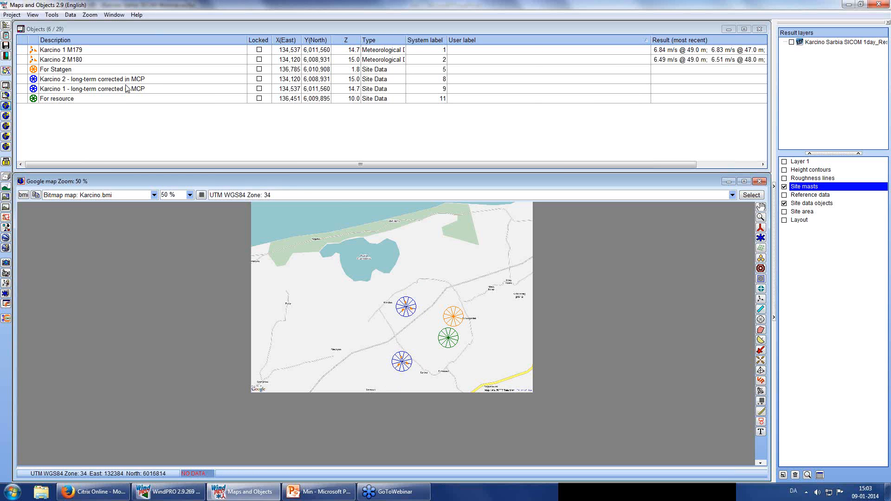
click(784, 204)
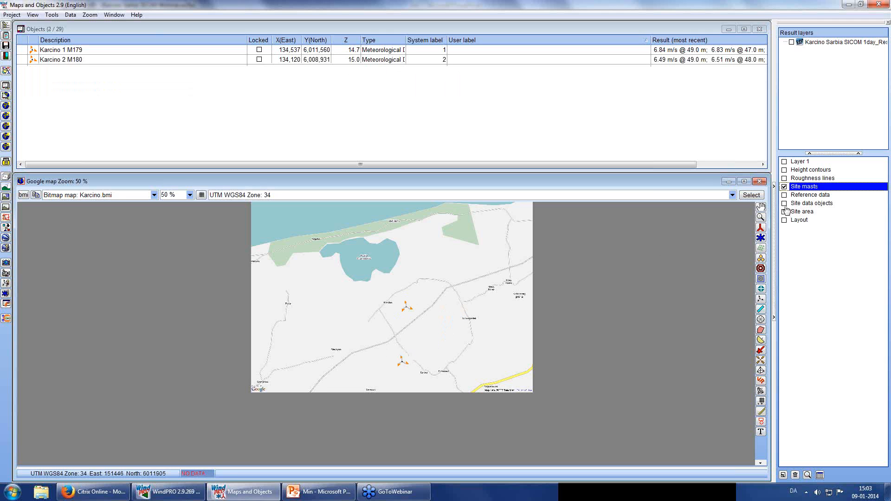
- Switch to the WindPRO main window and create a new SITE COMPLIANCE calculation named "Webinar"
click(166, 491)
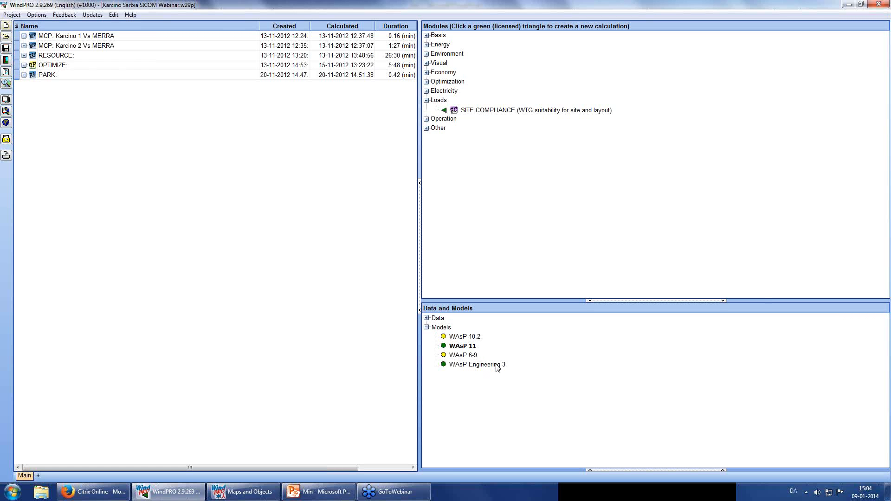
click(445, 112)
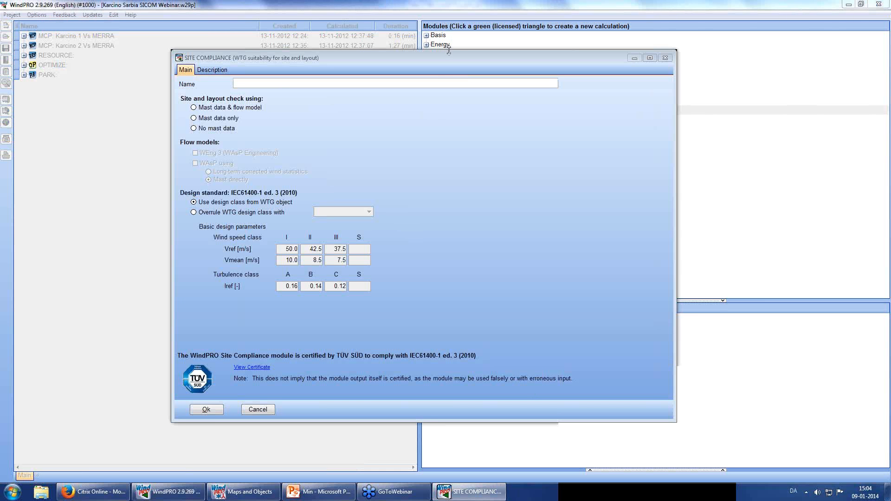
drag(454, 59, 441, 44)
click(379, 68)
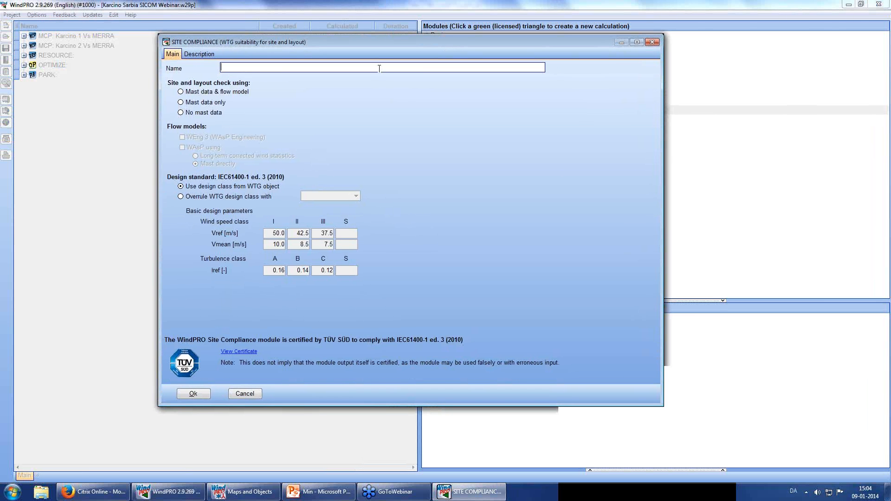
text(Webinar)
drag(403, 42, 383, 18)
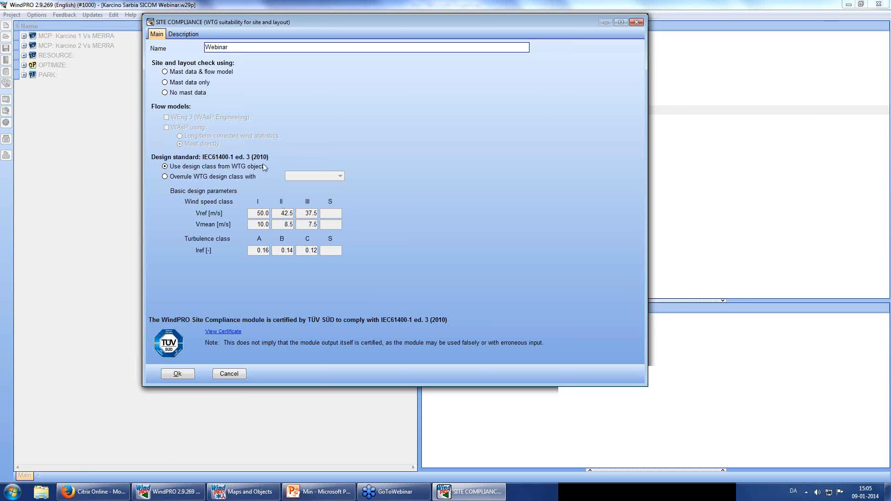
- Overrule the WTG design class with IIIB under the IEC61400-1 ed. 3 design standard, keeping the Windows color scheme if asked
click(165, 177)
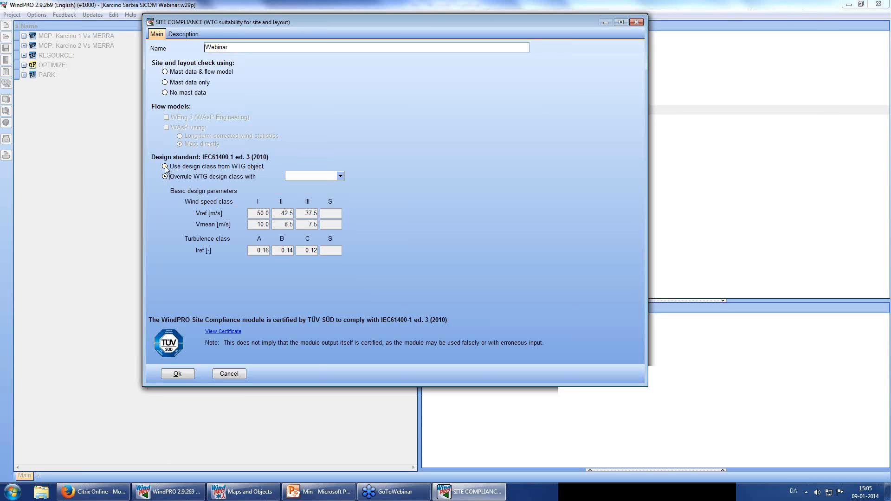
click(165, 166)
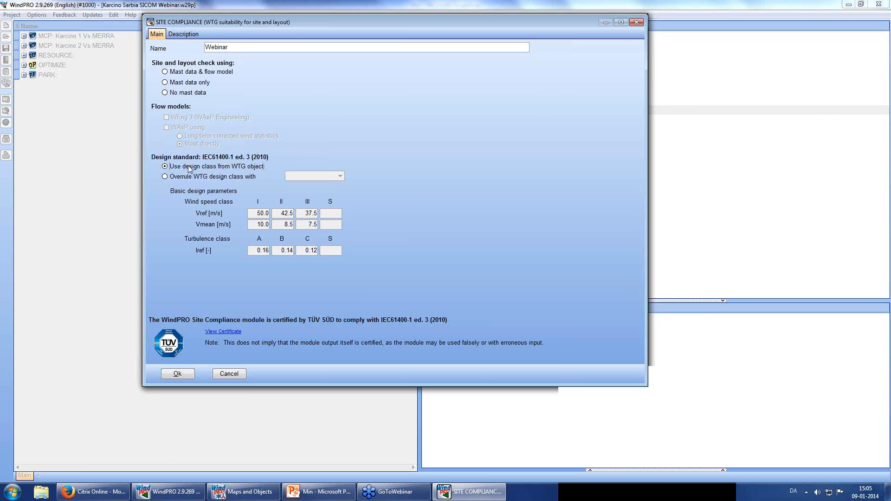
click(166, 177)
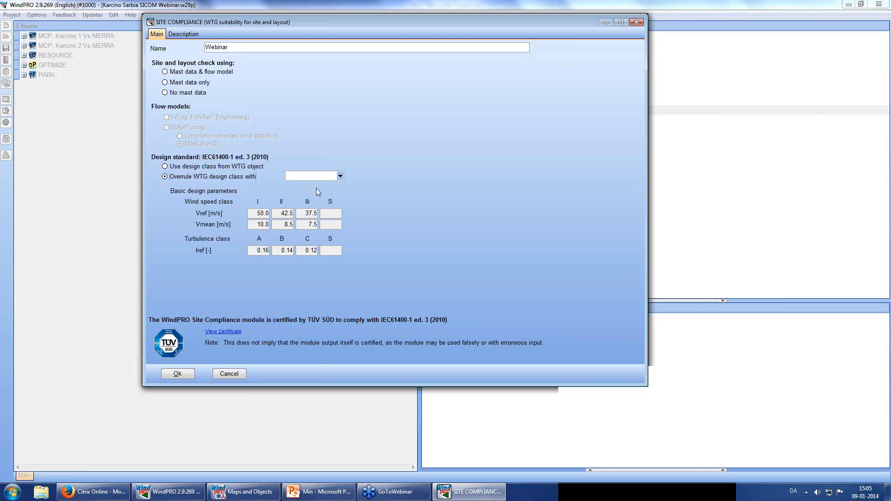
click(341, 177)
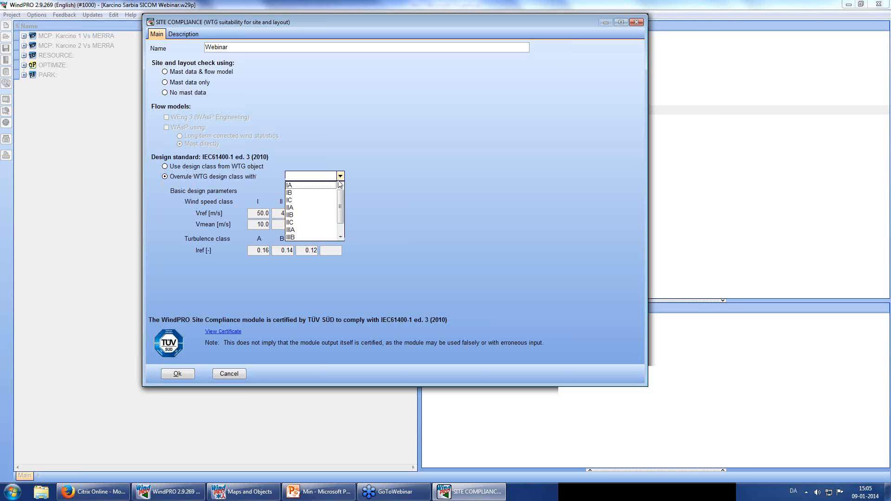
drag(342, 202, 341, 210)
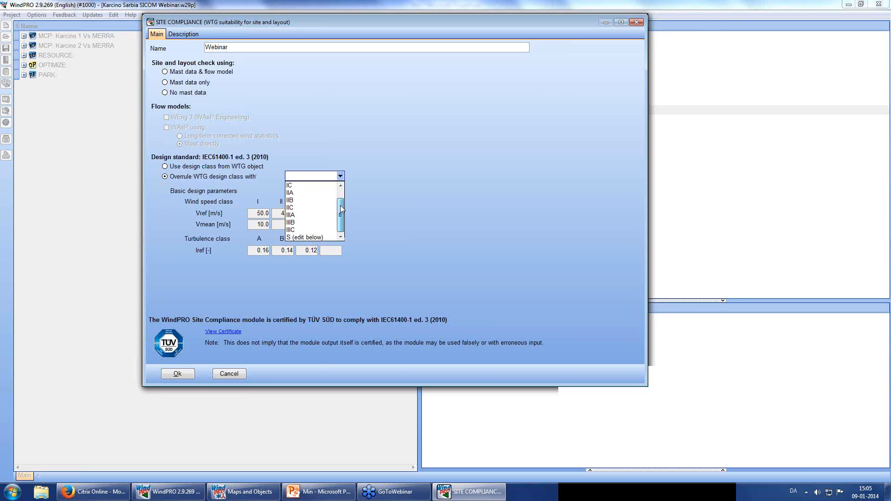
click(326, 222)
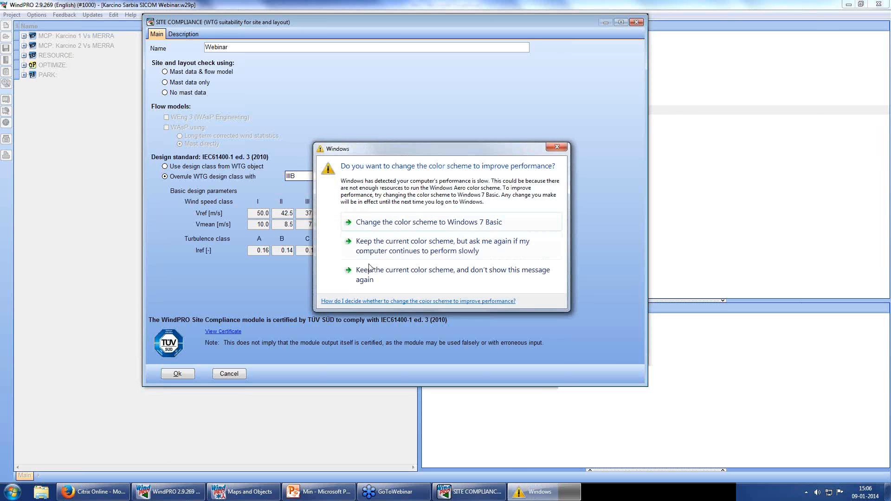
click(371, 276)
click(340, 175)
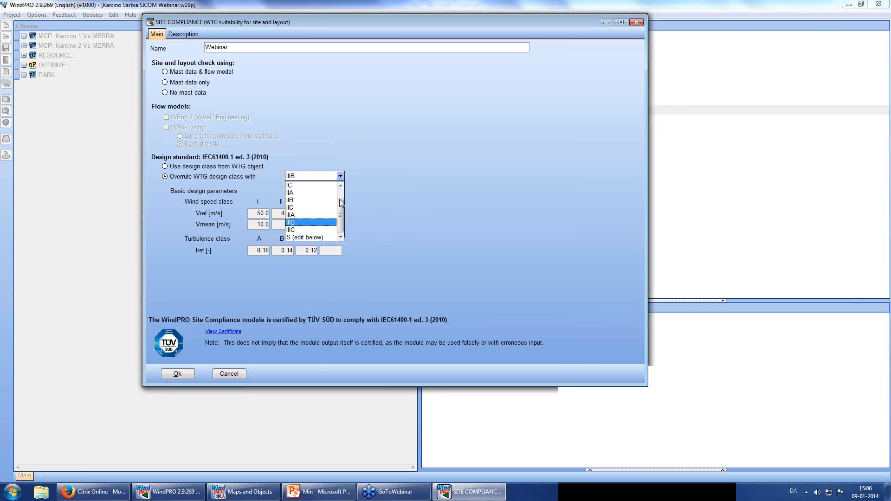
click(318, 224)
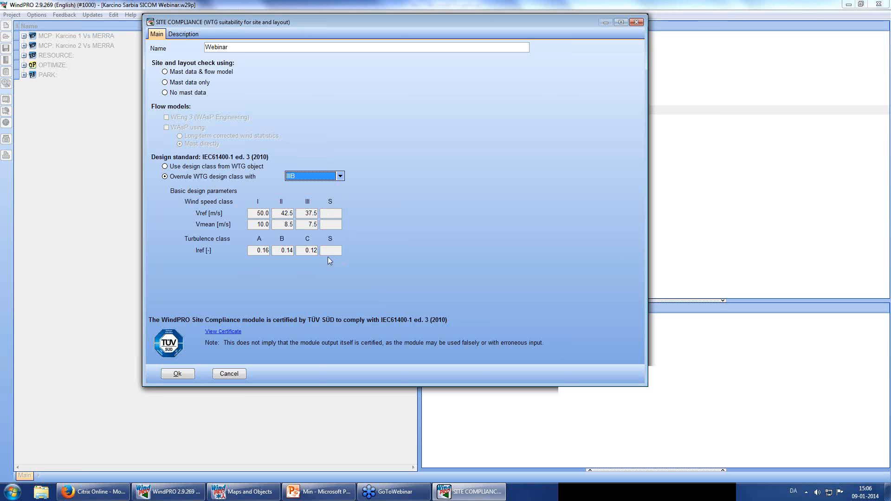
click(315, 213)
- Base the site check on mast data & flow model, enabling WEng 3 and WAsP with long-term corrected wind statistics
click(165, 72)
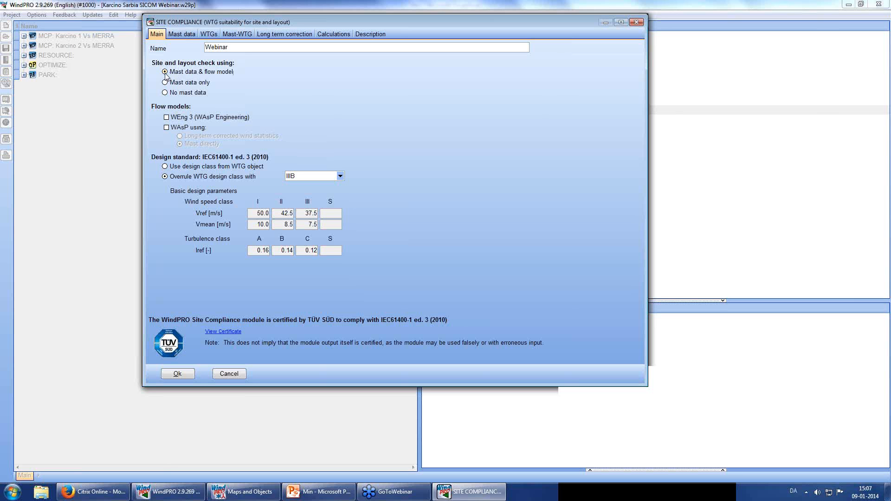
click(167, 117)
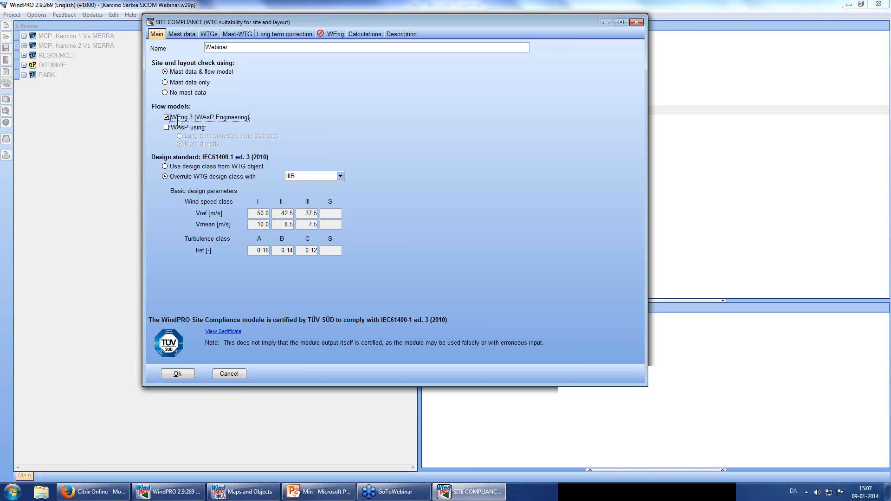
click(167, 128)
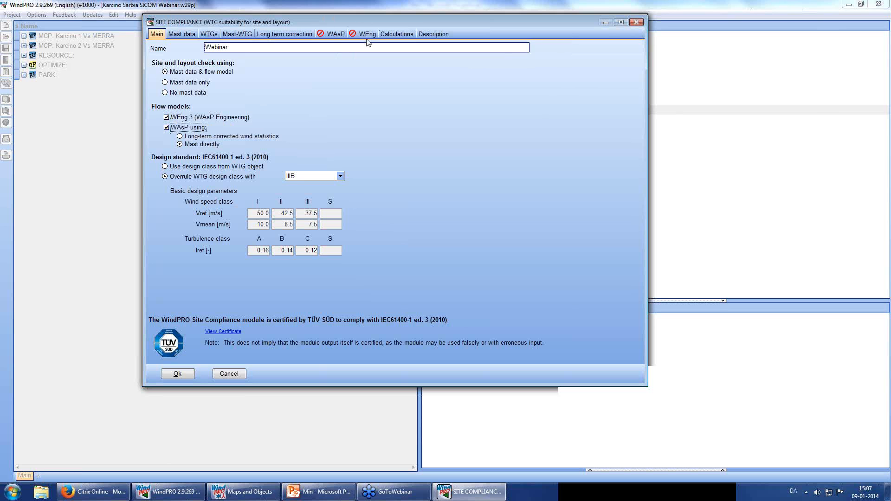
click(166, 117)
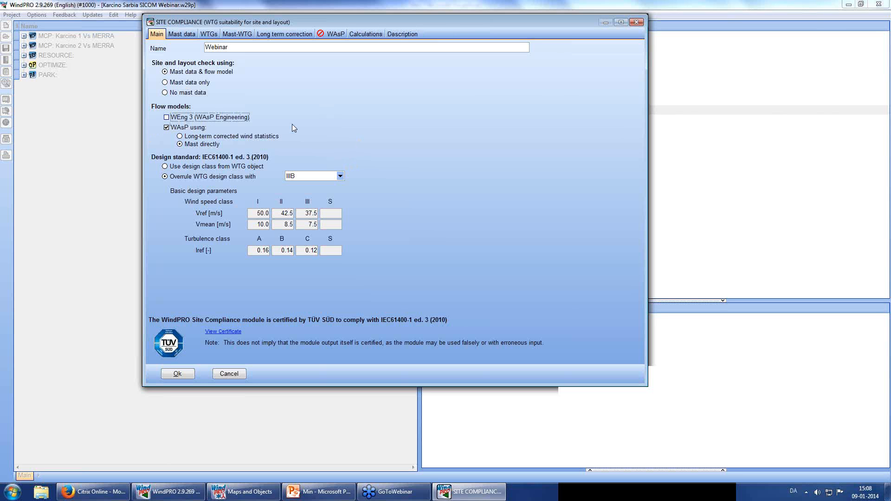
click(166, 117)
click(180, 137)
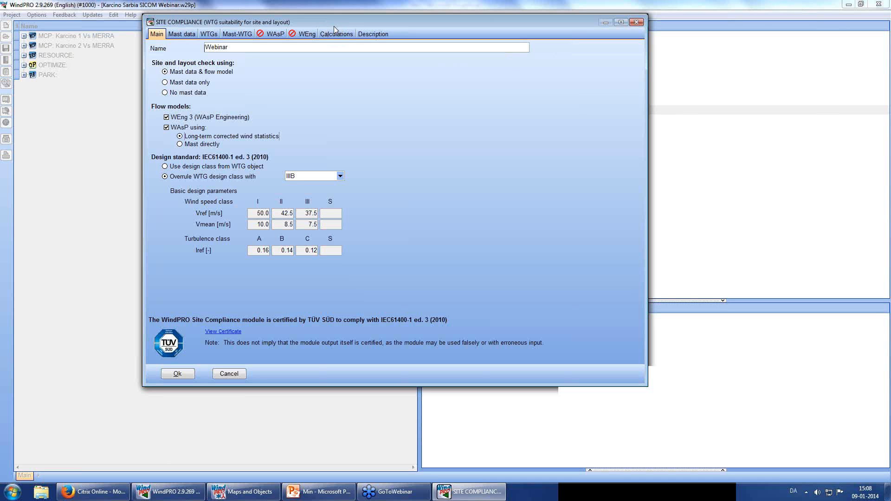
- Include Karcino 1 M179 in the mast data with 49.0 m as main height and 49.0, 47.0 and 24.0 m for shear
click(185, 34)
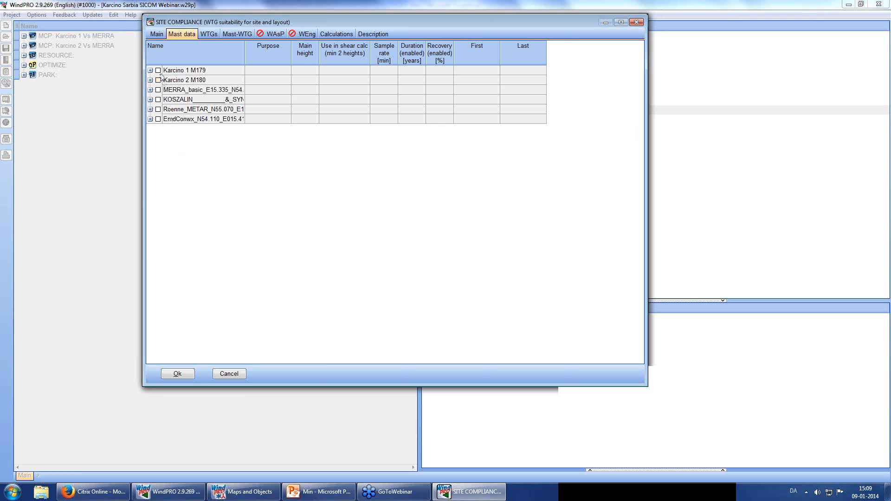
click(159, 70)
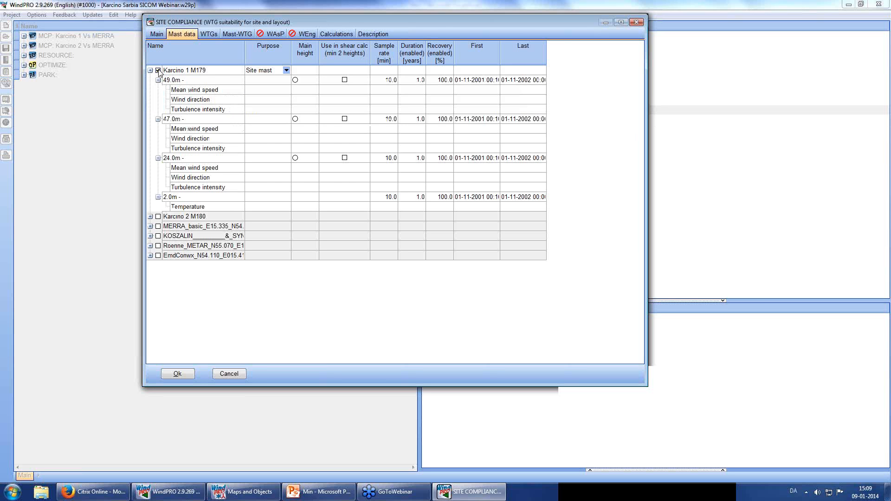
click(295, 80)
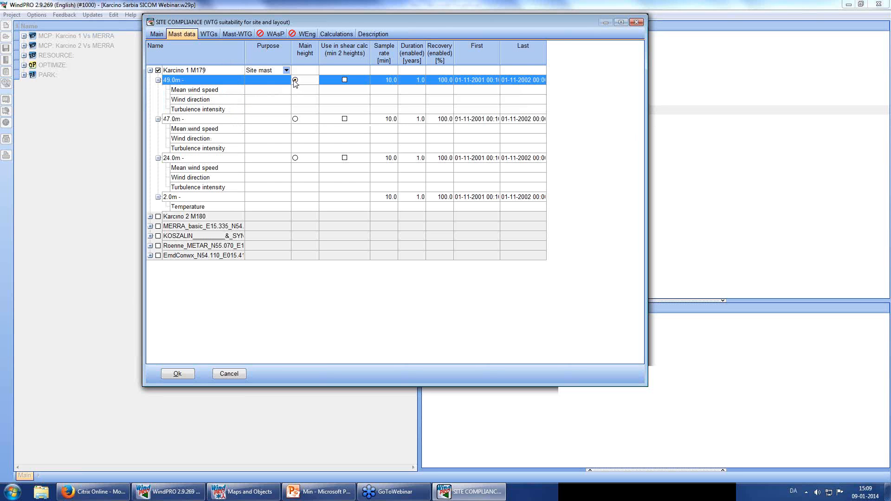
click(344, 80)
click(345, 118)
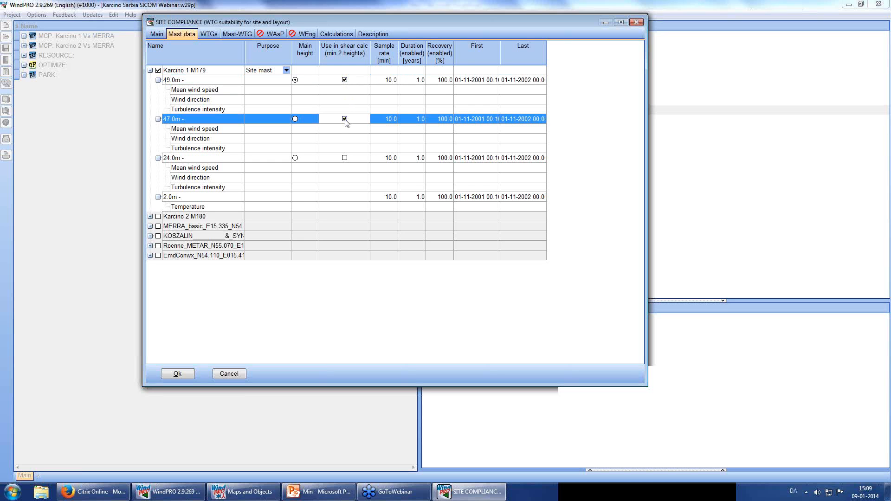
click(344, 158)
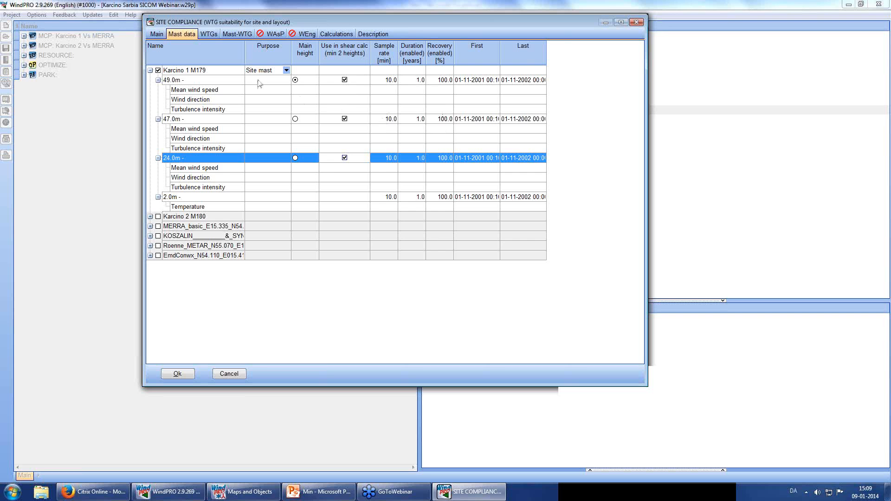
click(150, 70)
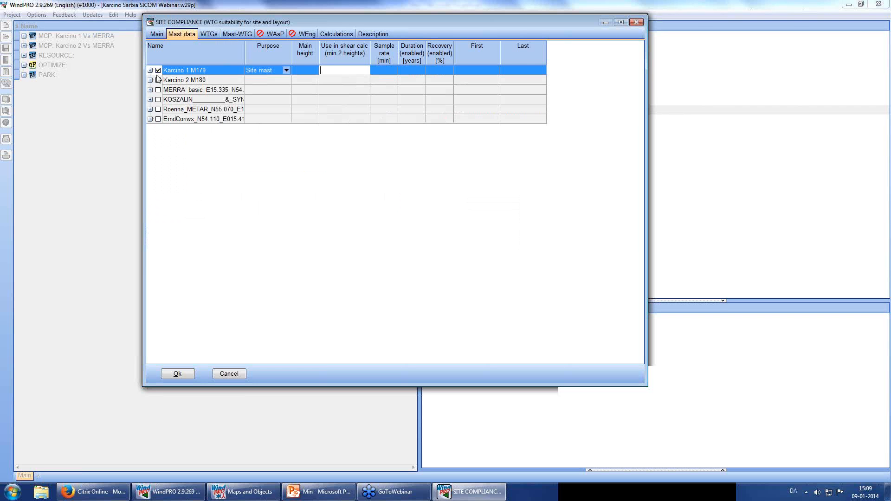
- Include Karcino 2 M180 in the mast data with 49.0 m as main height and 49.0, 48.0 and 24.0 m for shear
click(158, 80)
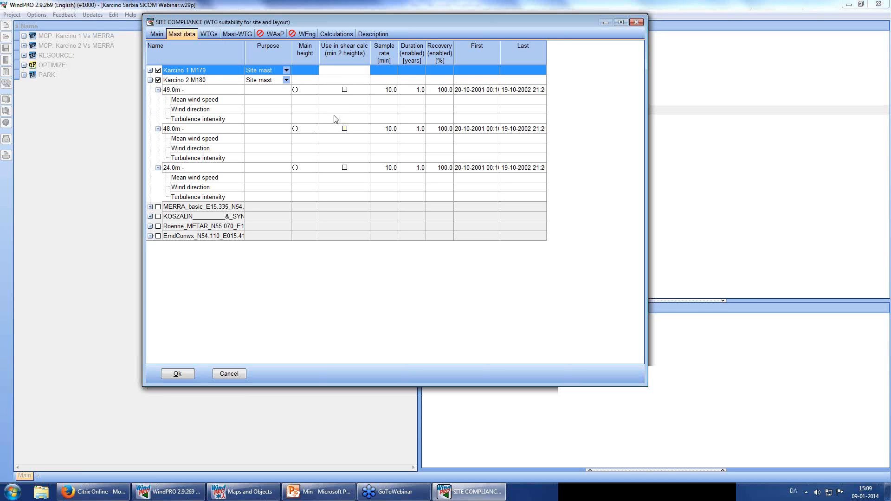
click(295, 90)
click(344, 89)
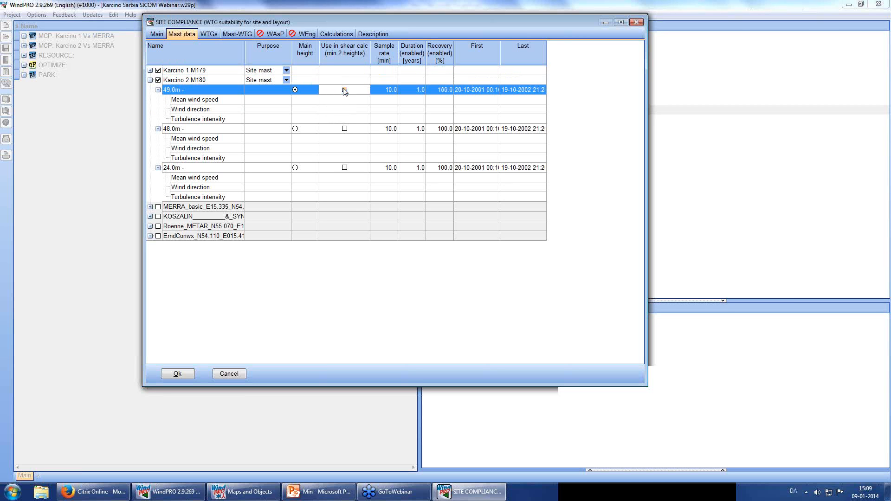
click(344, 128)
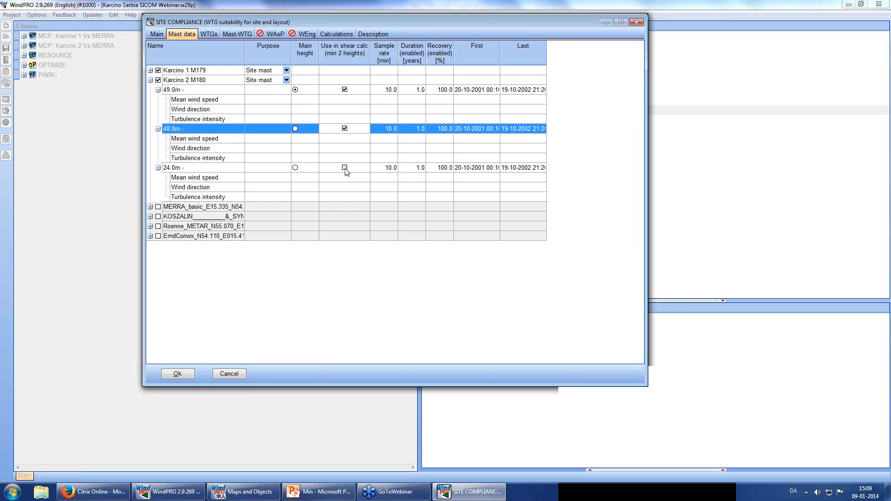
click(345, 168)
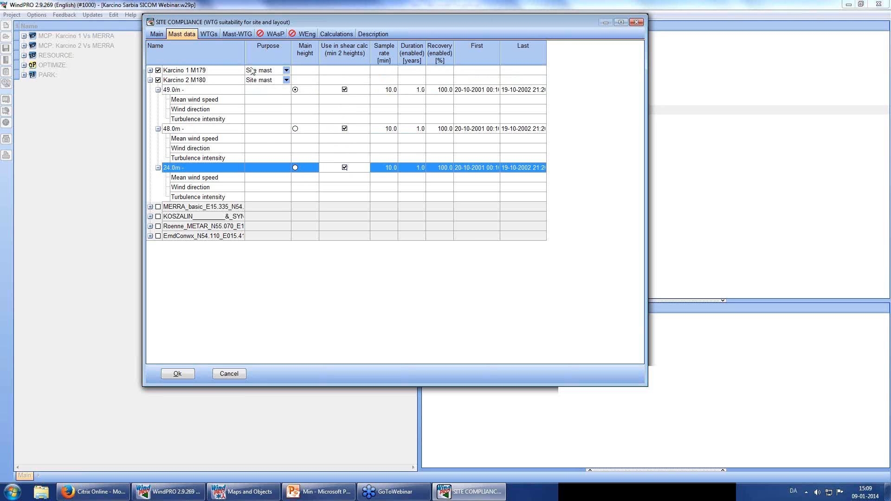
- Add the Layout layer to the layers that supply the WTGs for the calculation
click(209, 34)
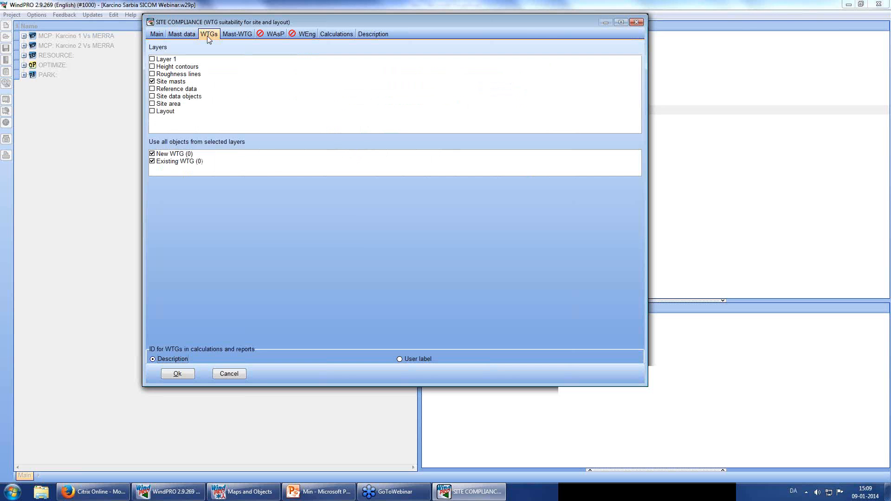
click(152, 112)
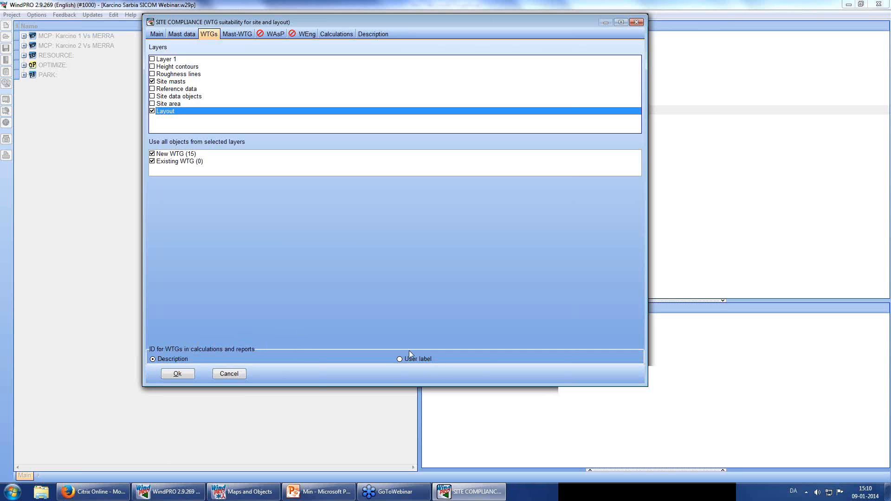
- Identify the WTGs by user label in calculations and reports, and widen the WTG column of the mast-WTG table
click(400, 359)
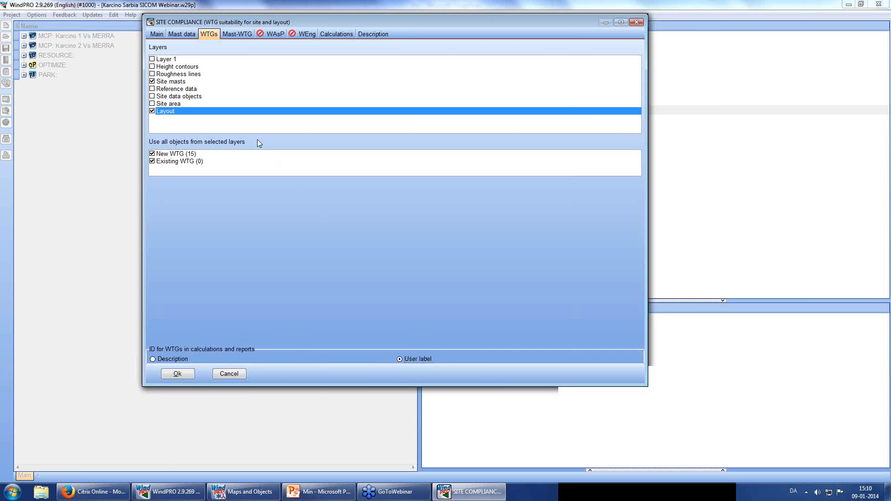
click(239, 35)
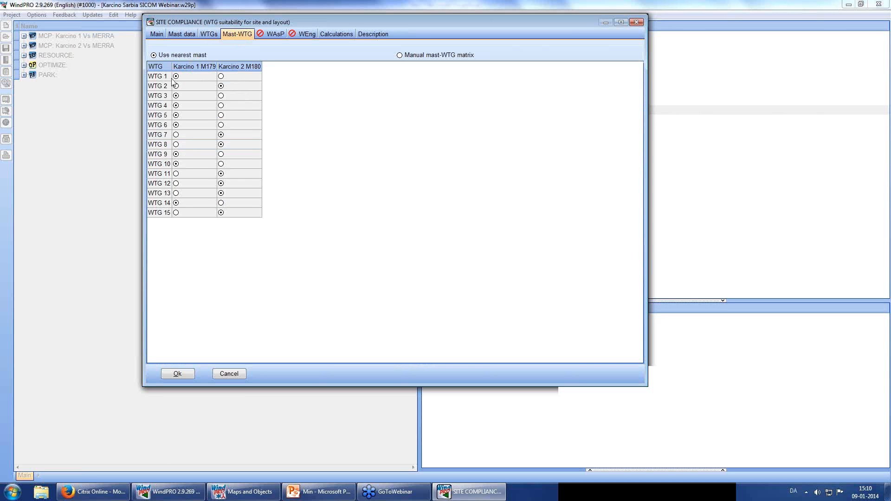
drag(171, 68, 200, 70)
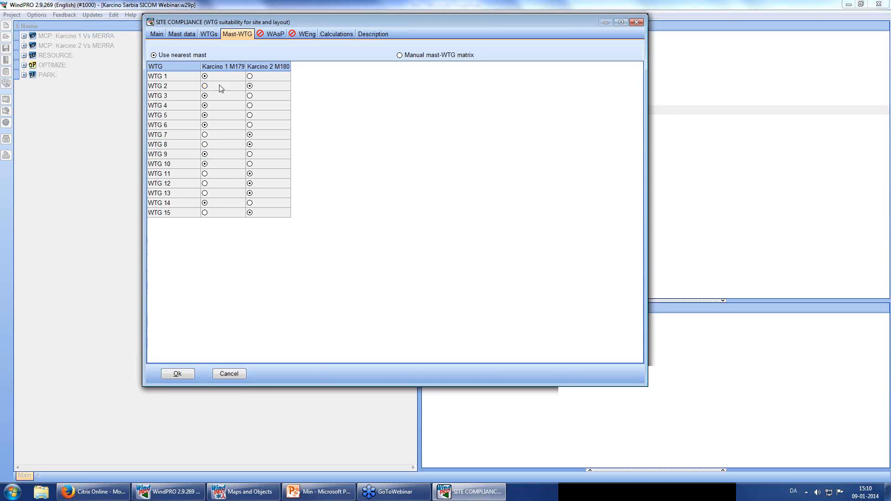
- Try the manual mast-WTG matrix on WTG 1 and return to using the nearest mast
click(399, 55)
click(253, 78)
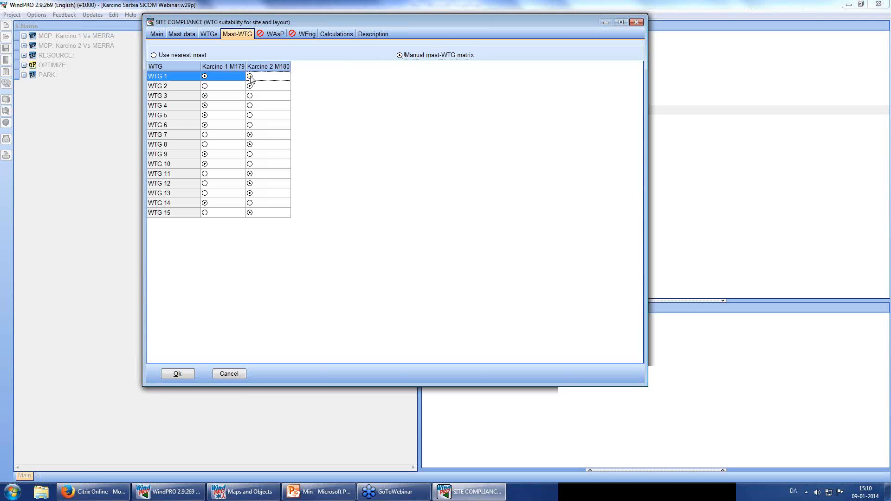
click(206, 78)
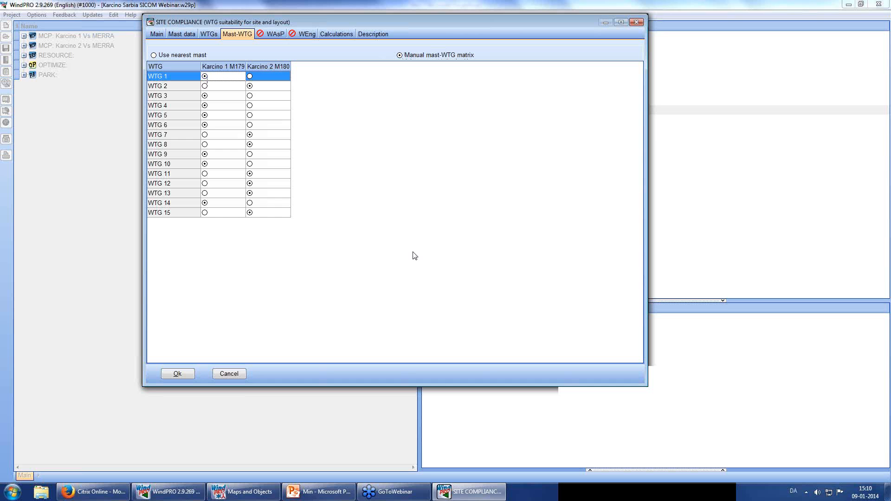
click(154, 54)
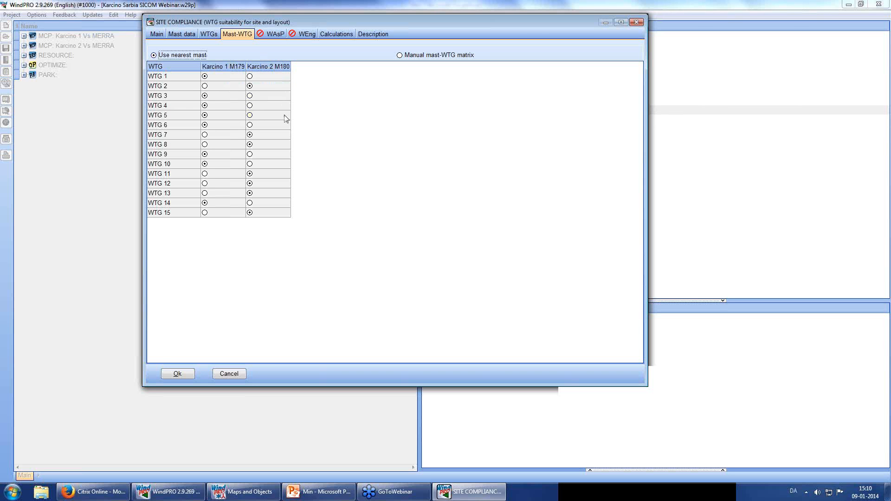
- Assign the matching long-term corrected site data object to Karcino 1 M179 and Karcino 2 M180, and run the WAsP calculation
click(272, 34)
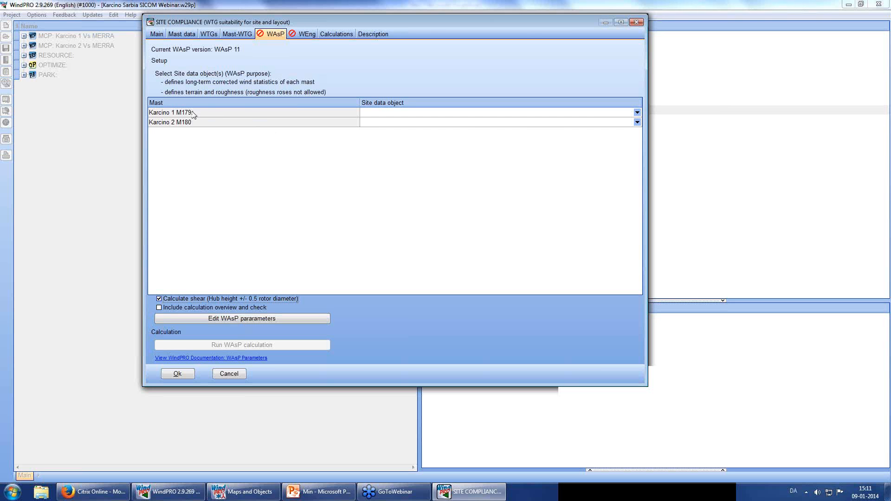
click(637, 113)
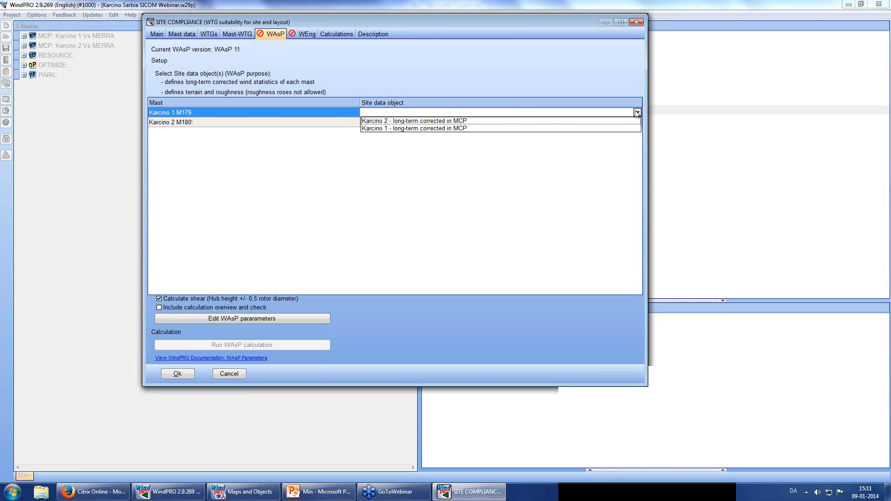
click(618, 128)
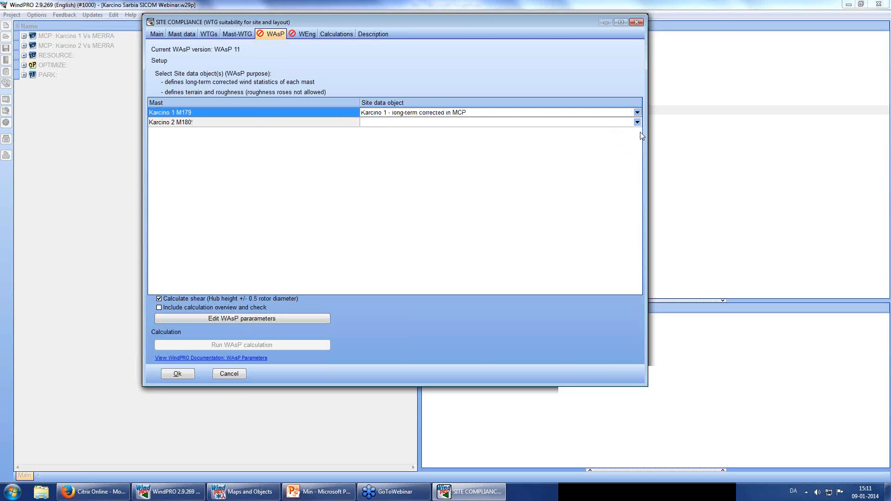
click(637, 122)
click(628, 132)
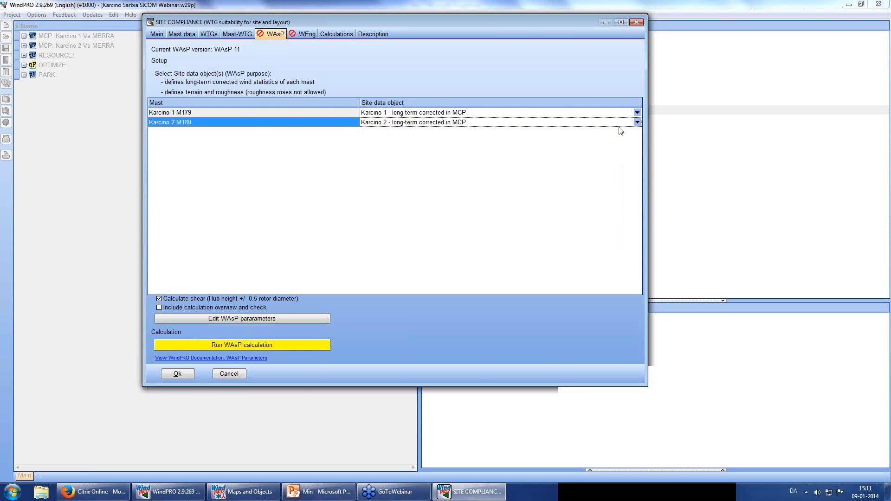
click(262, 346)
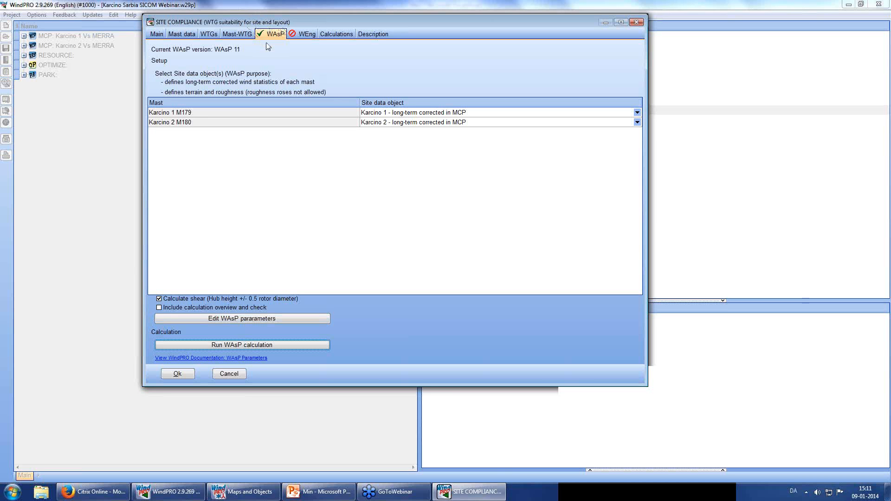
- Run the WAsP Engineering calculation with Karcino 2 - long-term corrected in MCP as its site data object
click(303, 35)
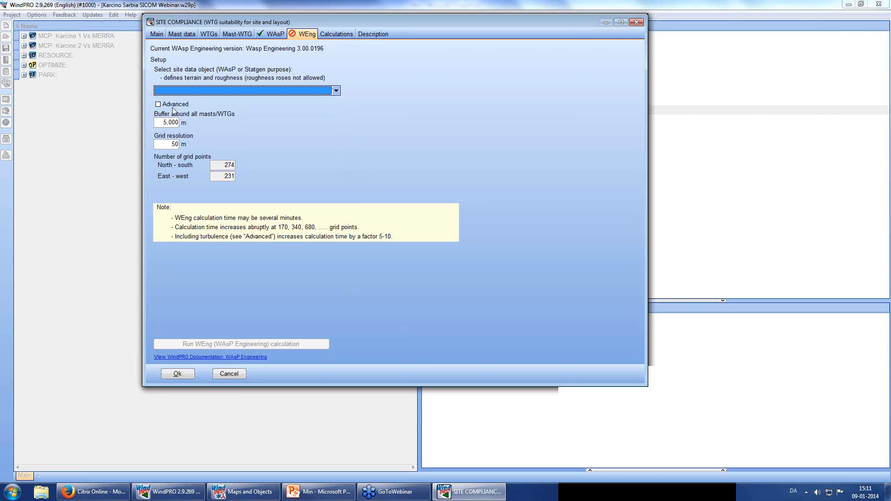
click(336, 91)
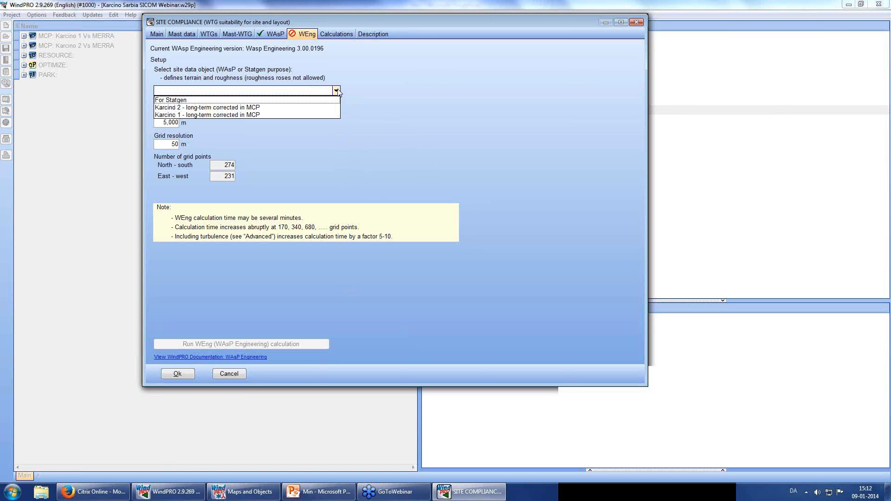
click(311, 107)
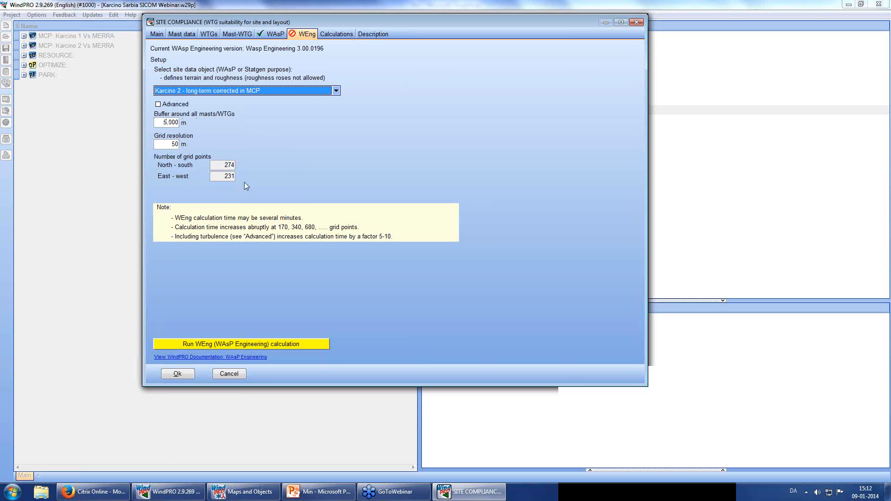
click(219, 176)
click(227, 345)
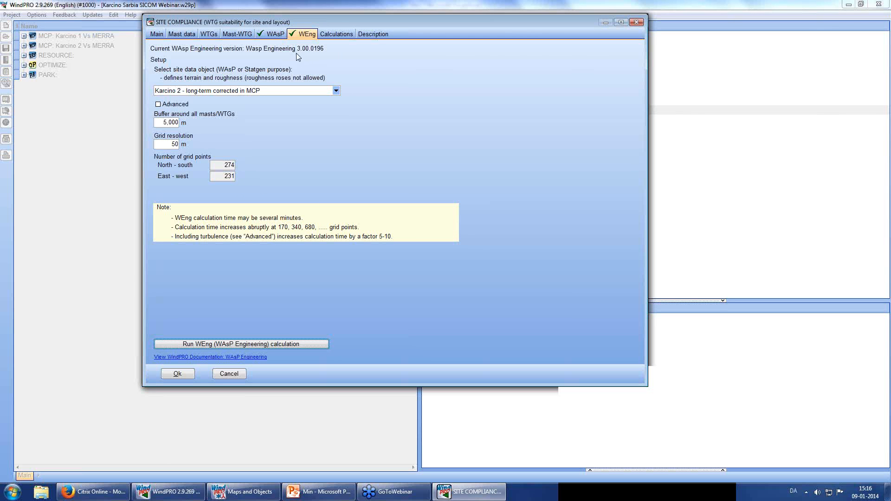
- Examine the main and other check groups in the calculations list, widening the Setup/Calculate column
click(338, 35)
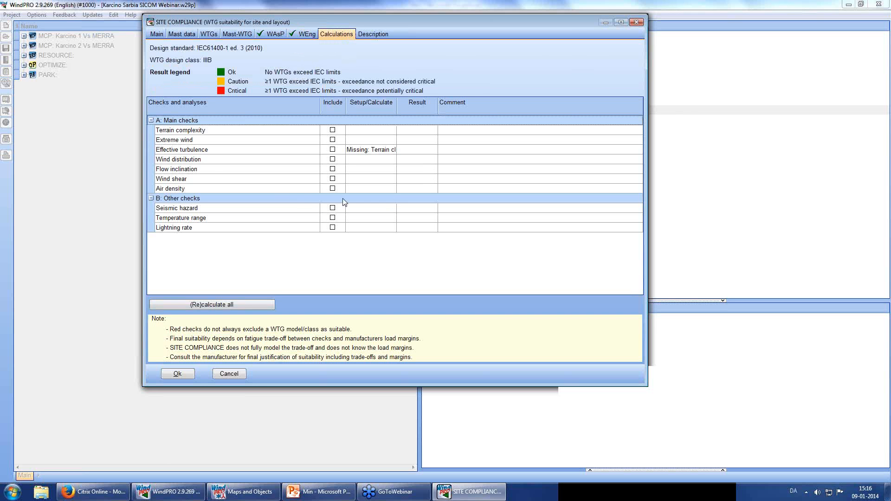
click(151, 120)
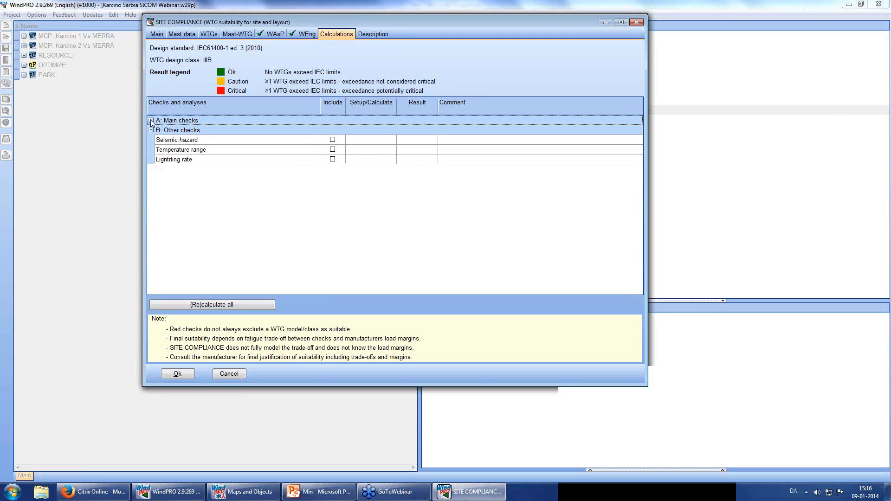
click(151, 130)
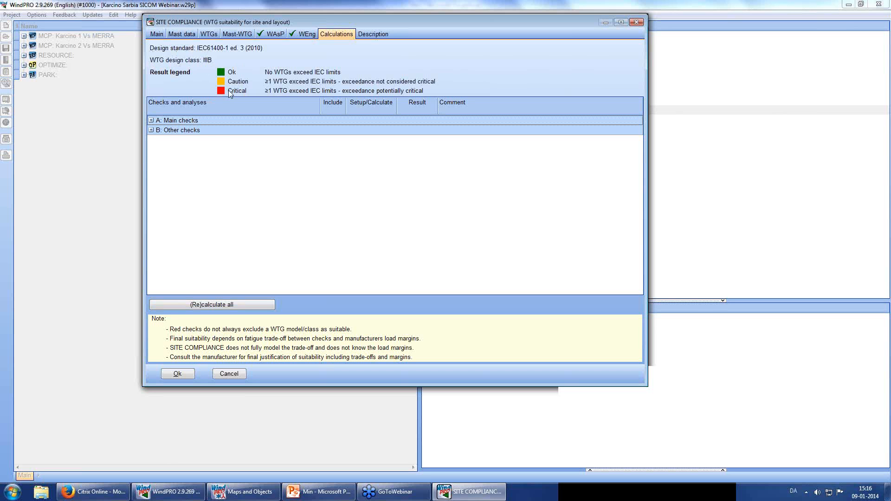
click(151, 120)
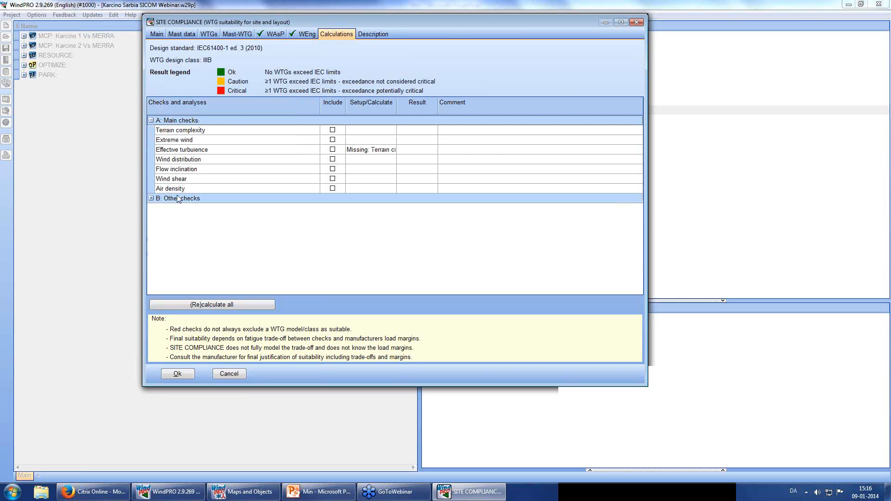
drag(397, 105, 412, 106)
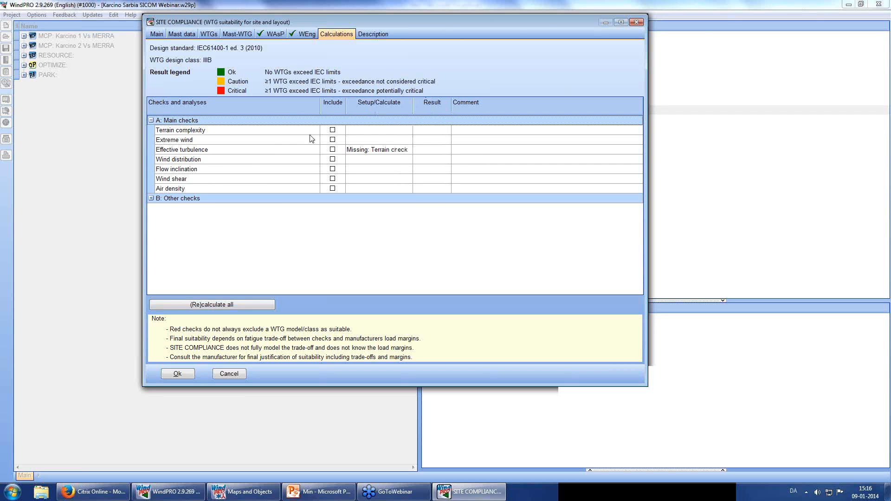
click(150, 199)
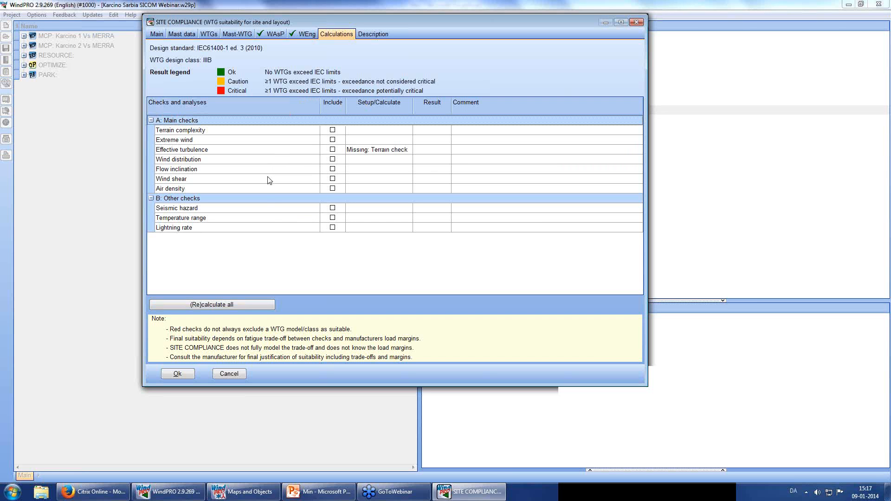
- Include all main checks from terrain complexity to air density, and collapse the Other checks group
click(333, 131)
click(332, 140)
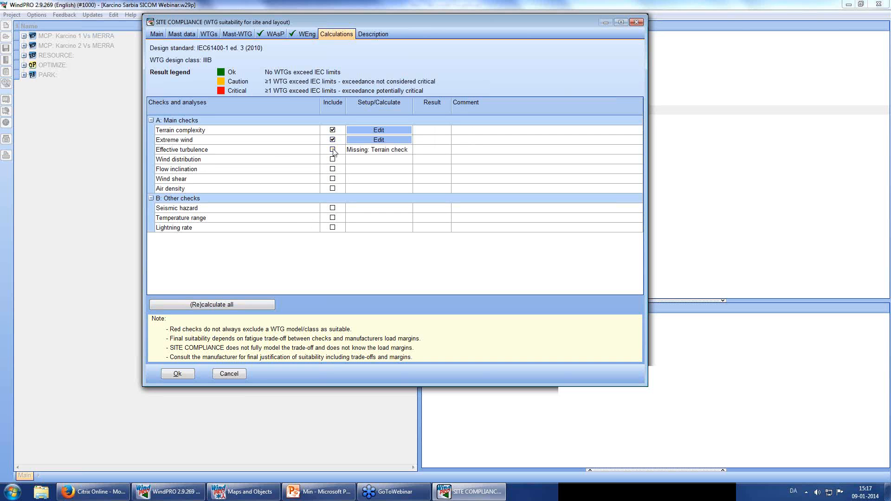
click(332, 159)
click(333, 169)
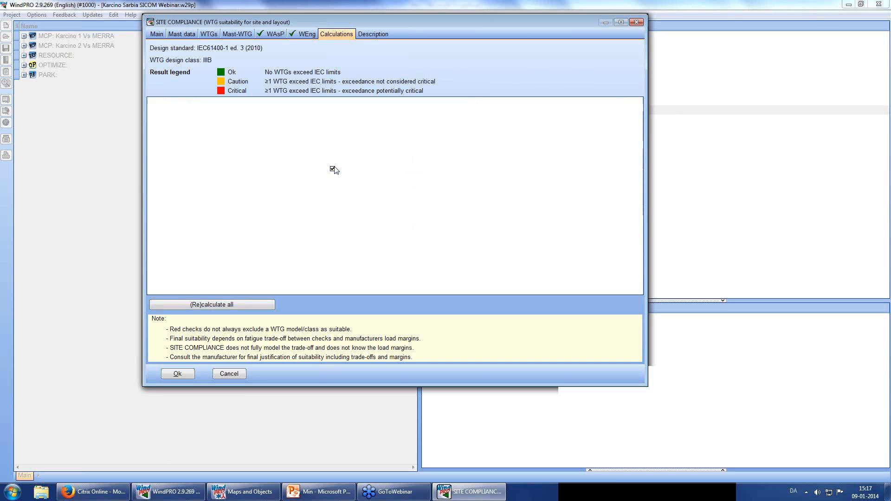
click(332, 179)
click(332, 188)
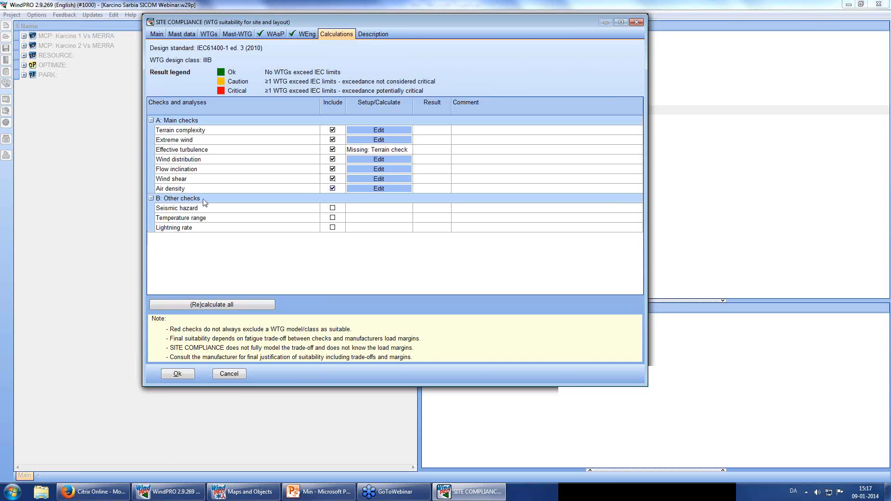
click(151, 198)
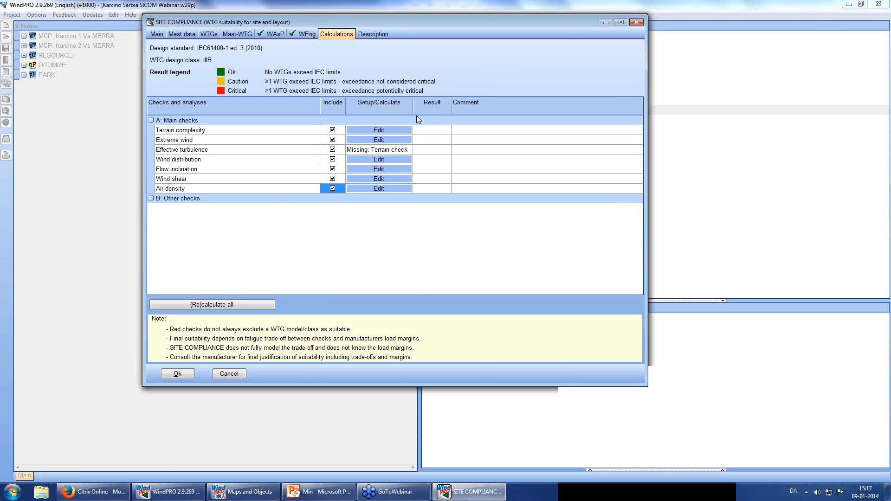
drag(412, 107, 423, 108)
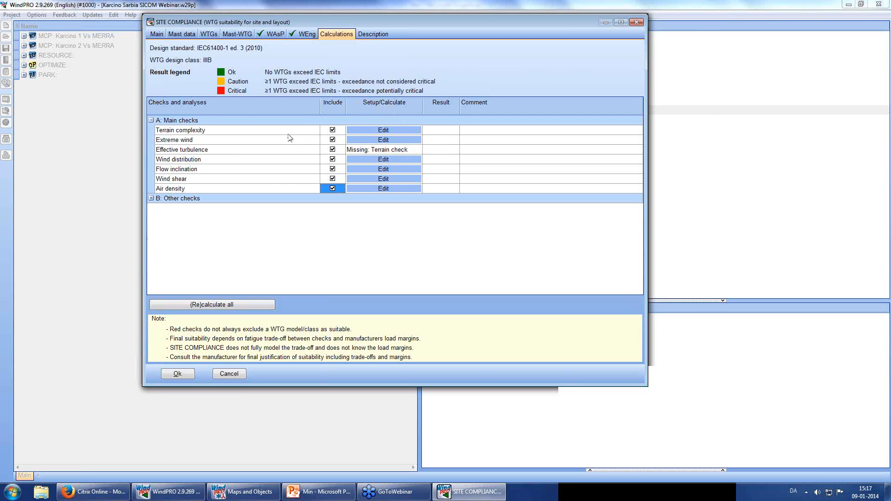
- Calculate the terrain complexity check from the active elevation model with a grid resolution of 100 m
click(390, 130)
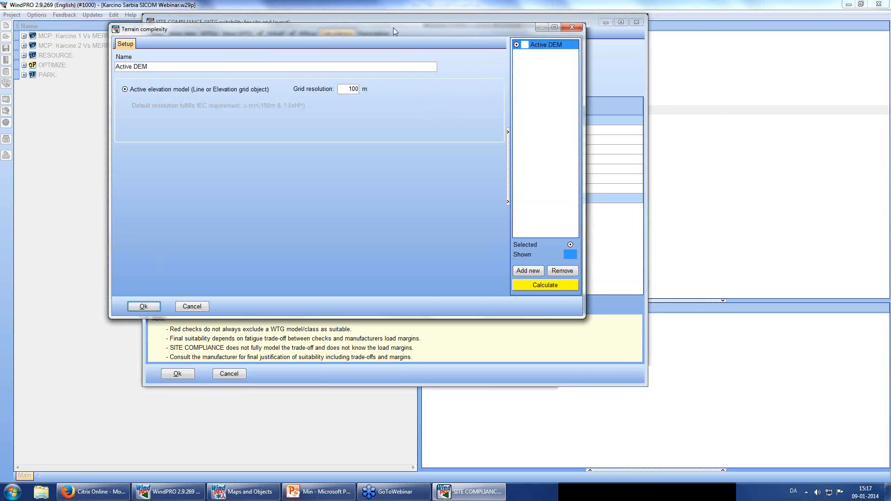
drag(394, 27, 420, 28)
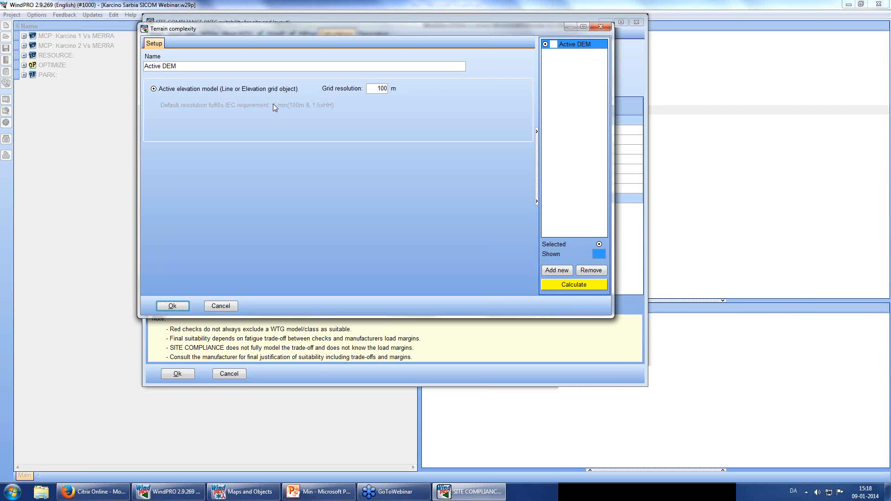
click(374, 90)
click(573, 285)
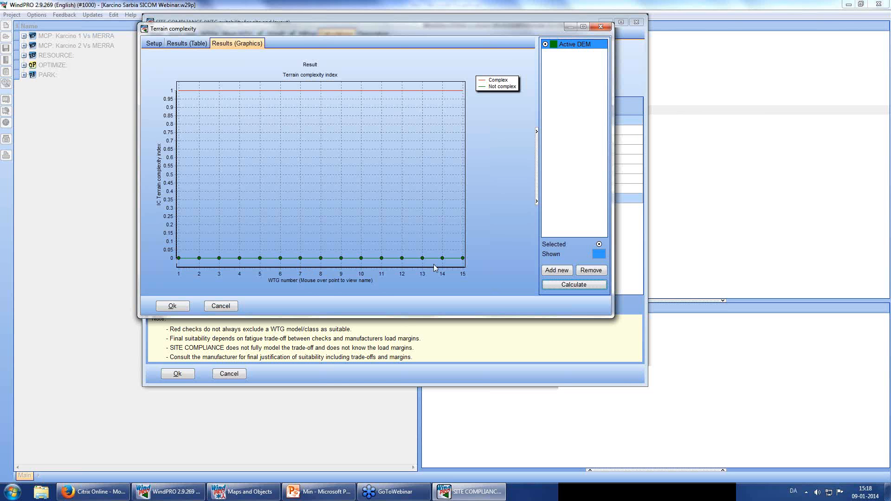
- Examine the terrain complexity results table for WTG 1, including its R=5*HH and R=10*HH entries
click(191, 44)
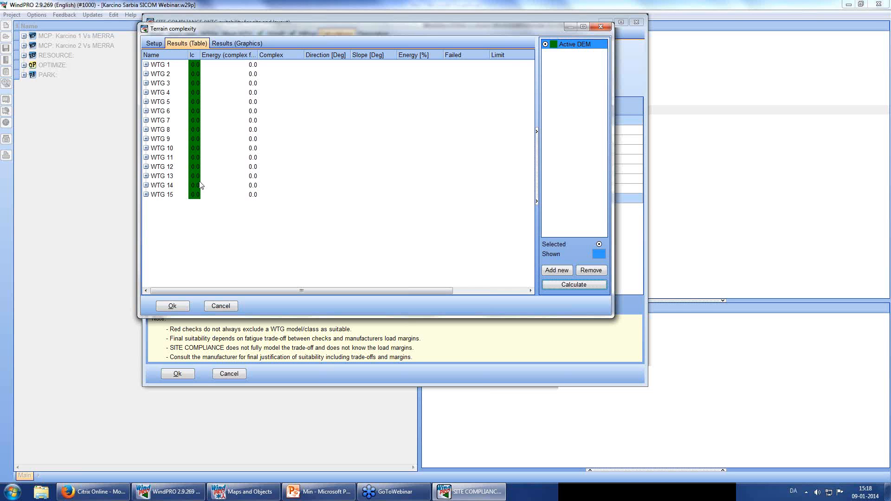
click(146, 64)
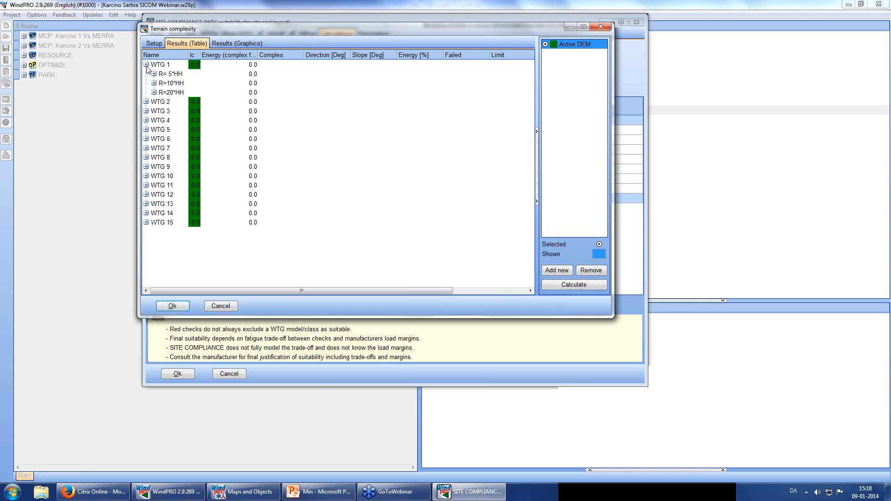
click(154, 75)
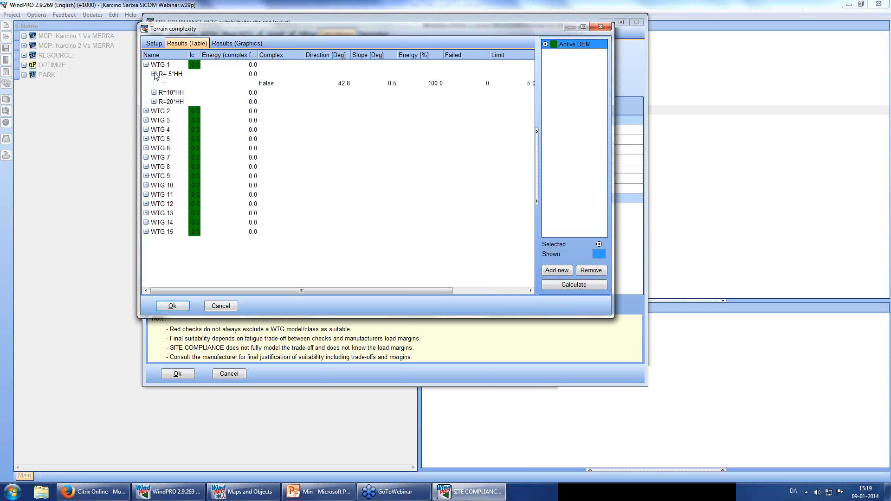
click(154, 75)
click(153, 83)
click(154, 83)
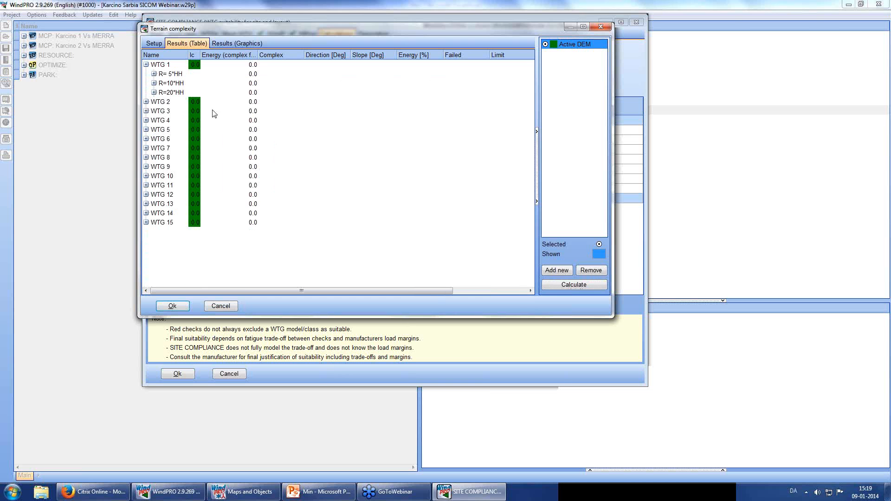
click(153, 83)
click(154, 83)
- Add a second terrain complexity calculation from the active elevation model with 50 m grid resolution, name it Active DEM 50m, and calculate it
click(558, 270)
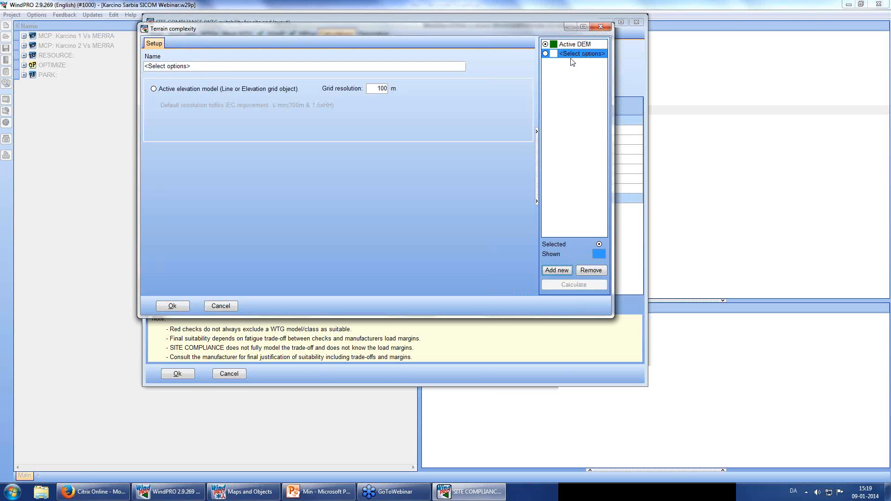
click(184, 90)
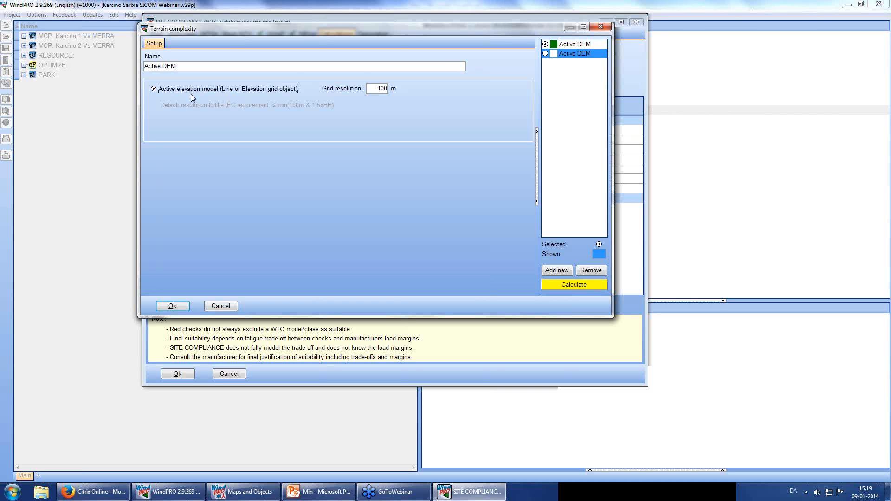
double_click(379, 88)
text(50)
click(276, 66)
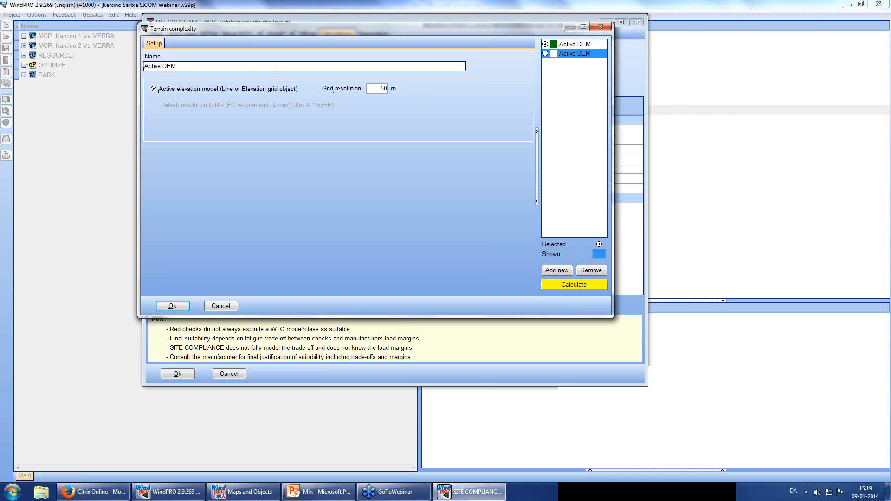
text(50m)
click(568, 283)
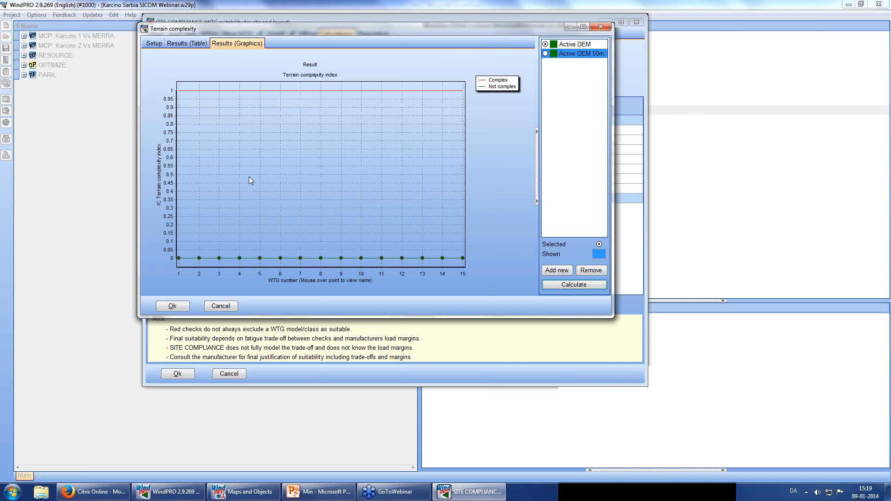
- Compare the terrain complexity index graphs of the Active DEM and Active DEM 50m calculations
click(578, 44)
click(577, 55)
click(578, 45)
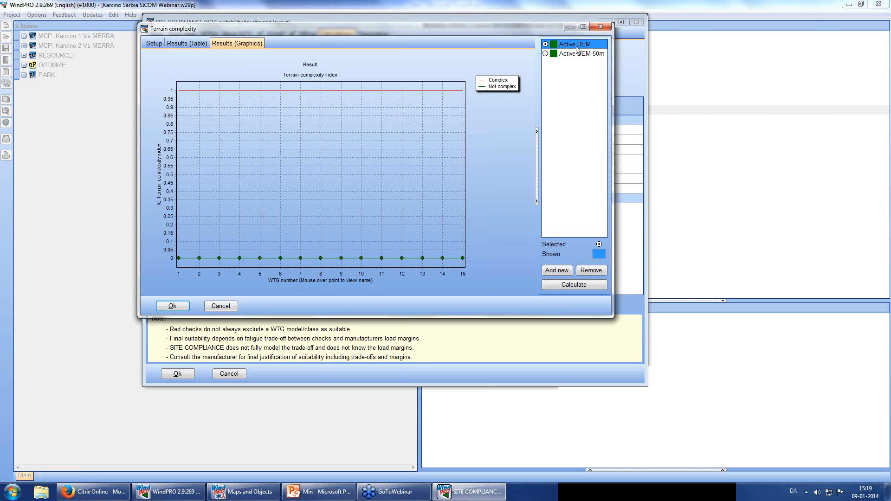
click(578, 54)
click(577, 47)
click(589, 54)
click(583, 45)
click(569, 56)
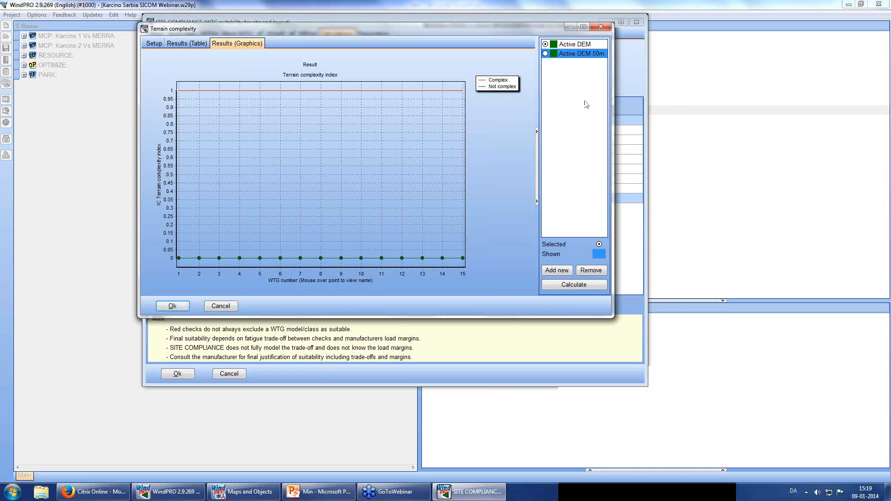
- Keep Active DEM as the selected terrain complexity result and accept the check
click(545, 54)
click(546, 45)
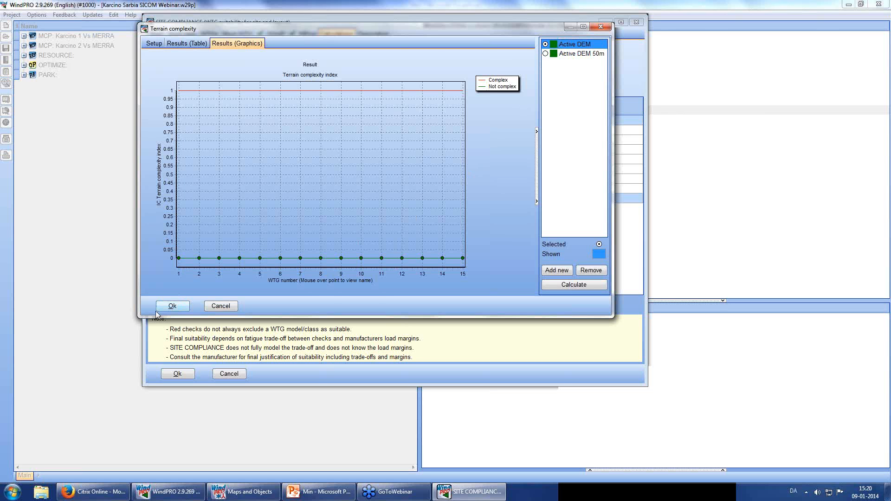
click(171, 306)
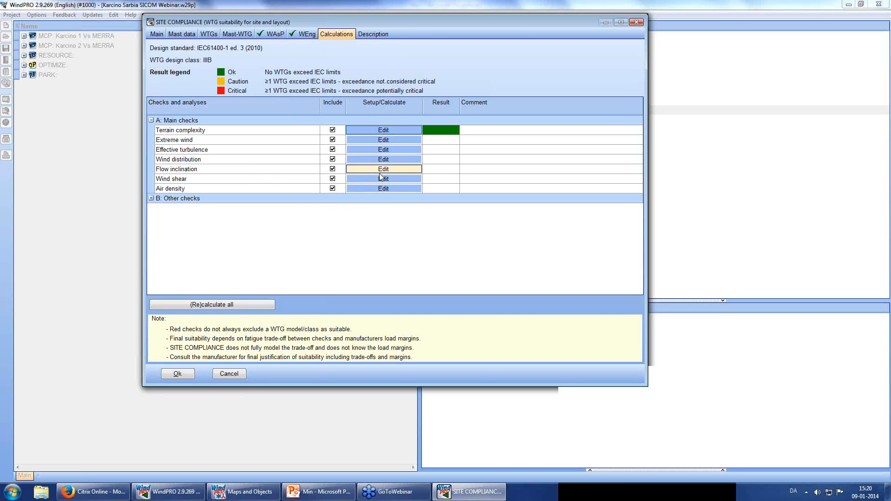
- Calculate the air density check from the Karcino 1 M179 mast and review its results table and base data
click(379, 189)
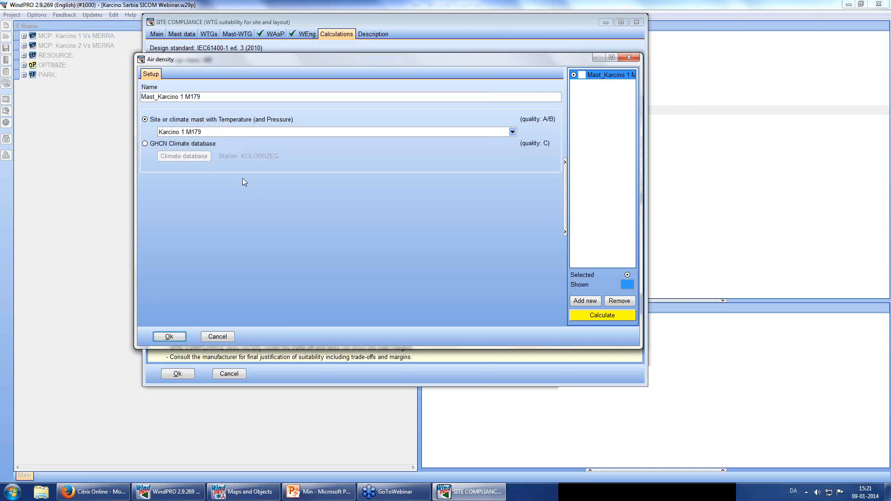
click(605, 316)
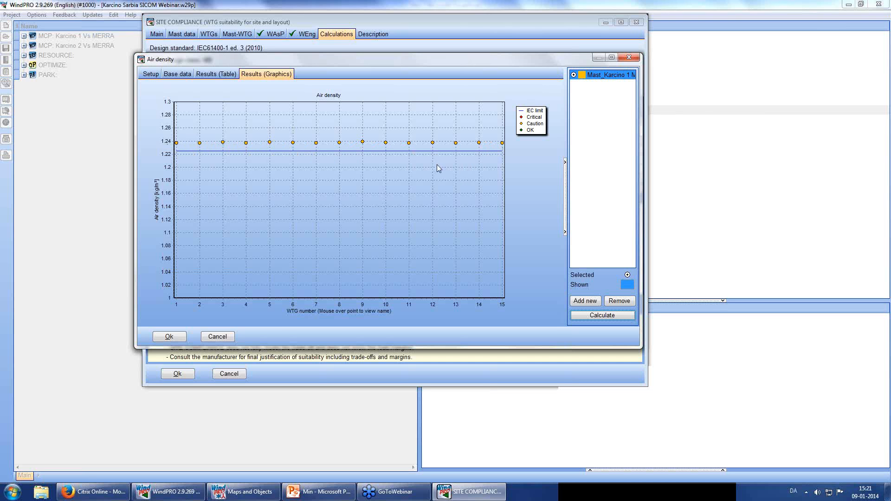
click(230, 78)
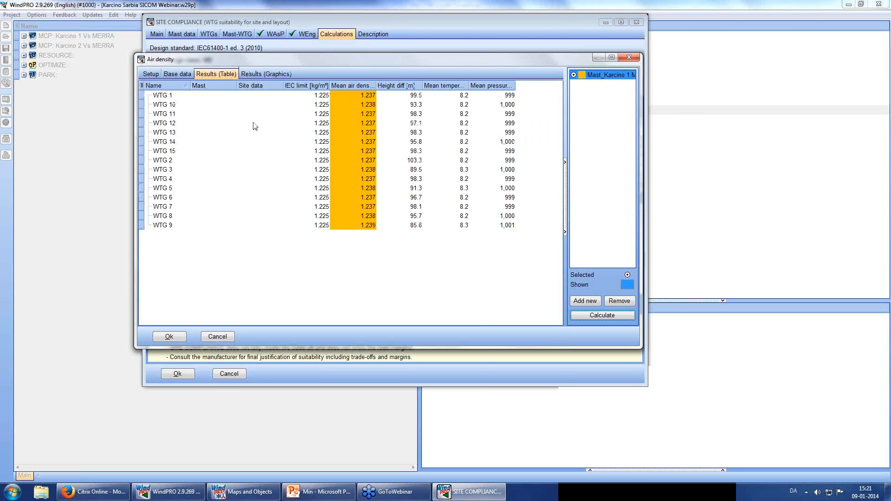
click(184, 75)
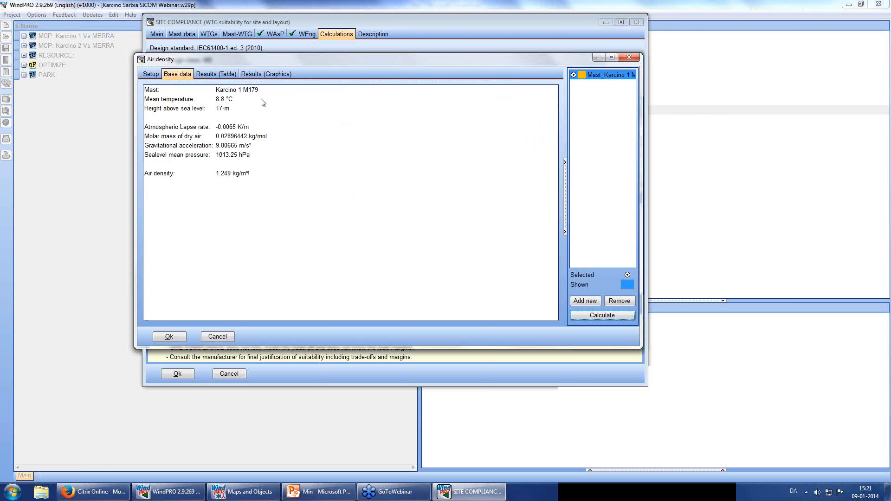
- Add a second air density calculation based on the GHCN climate database station KOLOBRZEG and calculate it
click(591, 302)
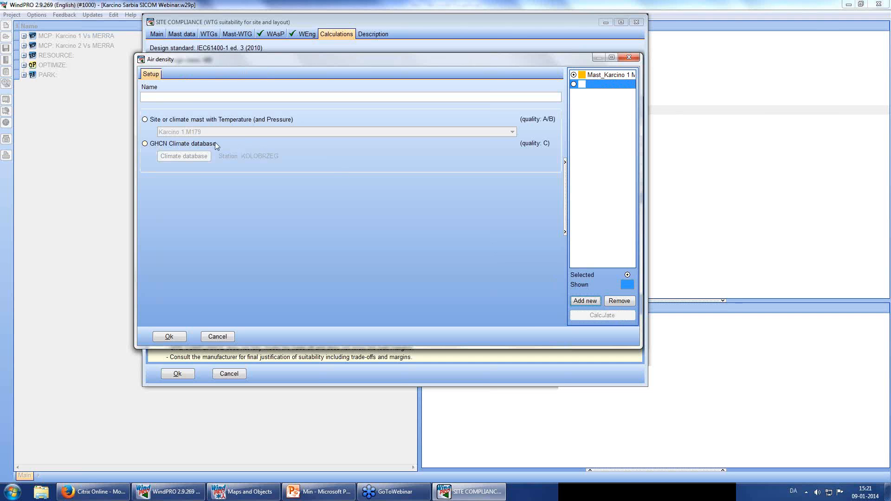
click(156, 143)
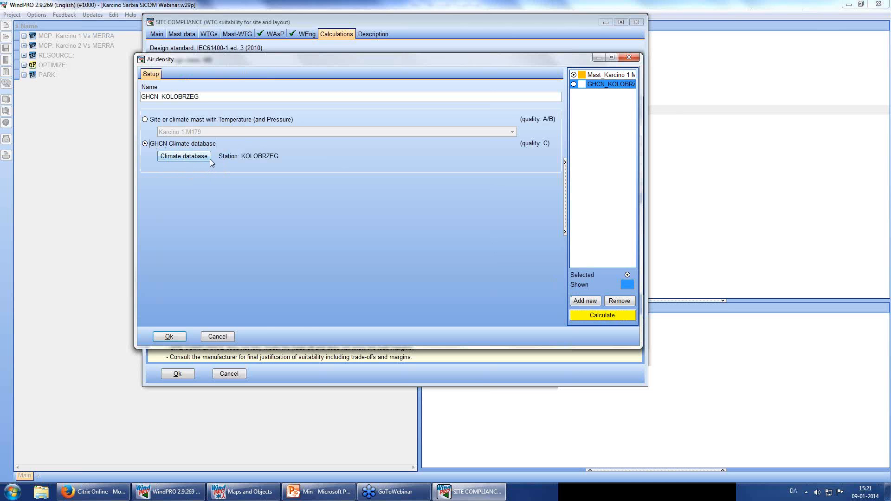
click(167, 155)
click(605, 318)
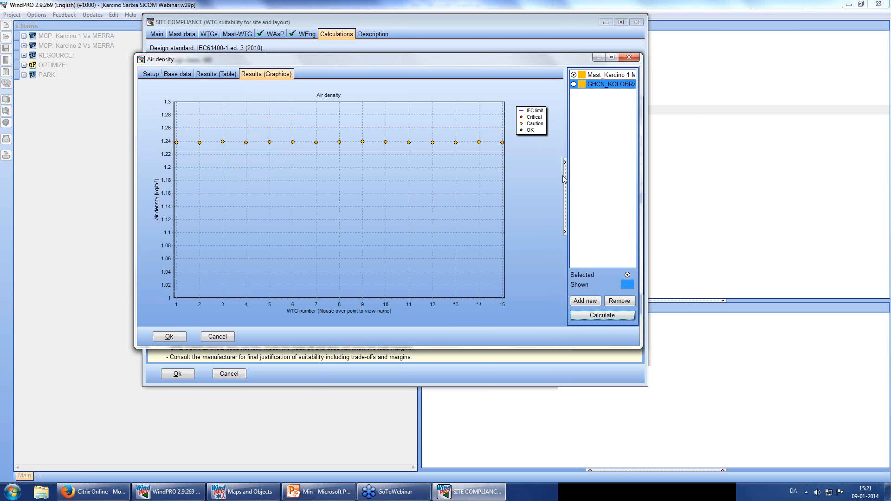
- Compare the air density graphs of the mast and GHCN calculations, and accept the check with the mast calculation selected
click(607, 75)
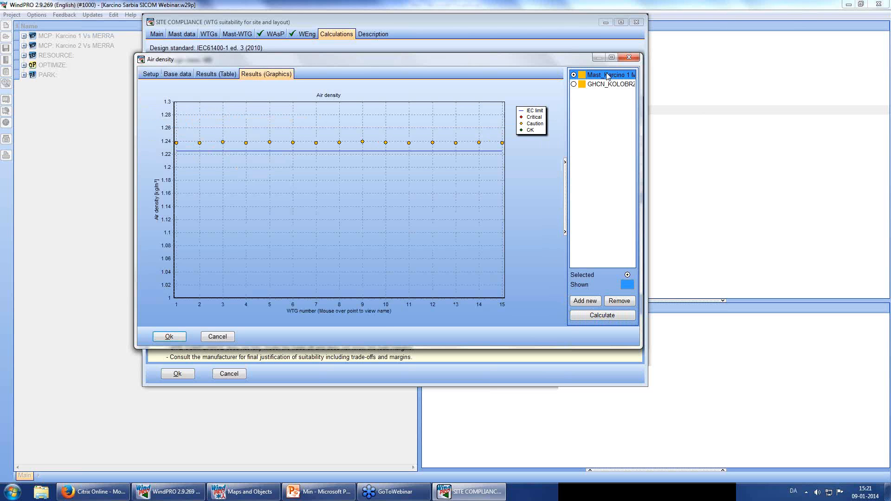
click(606, 84)
click(608, 76)
click(608, 84)
click(608, 76)
click(603, 84)
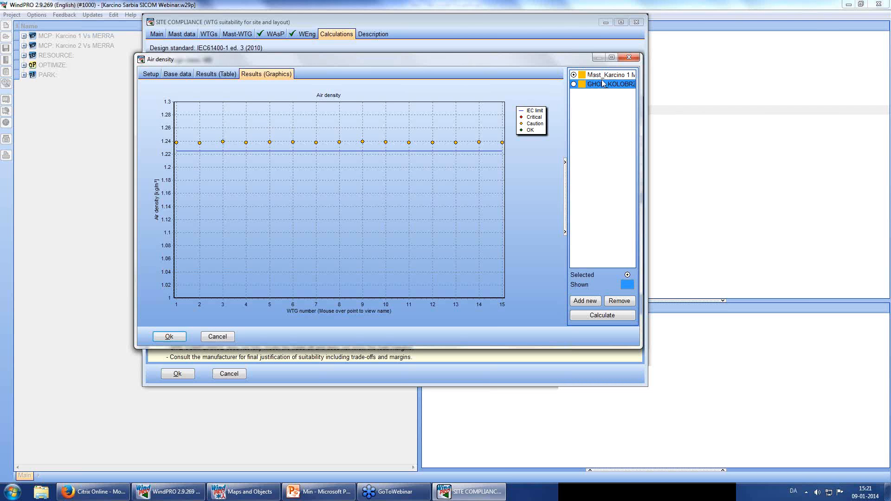
click(602, 76)
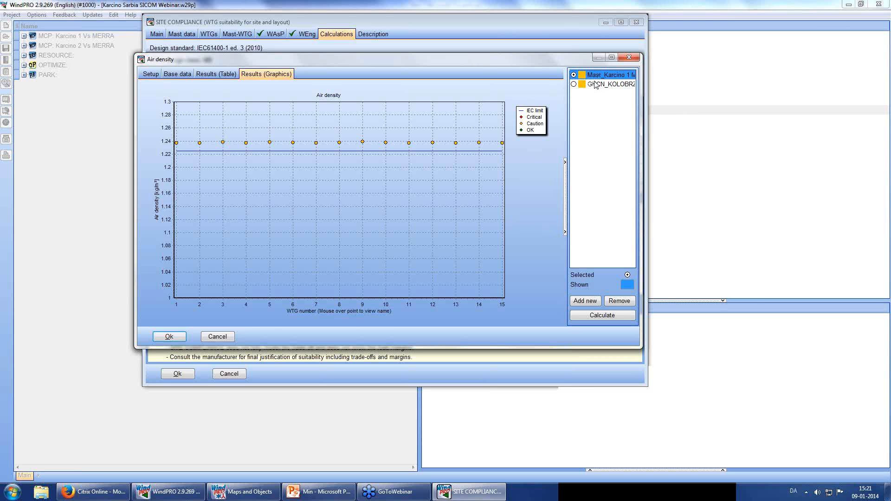
click(168, 341)
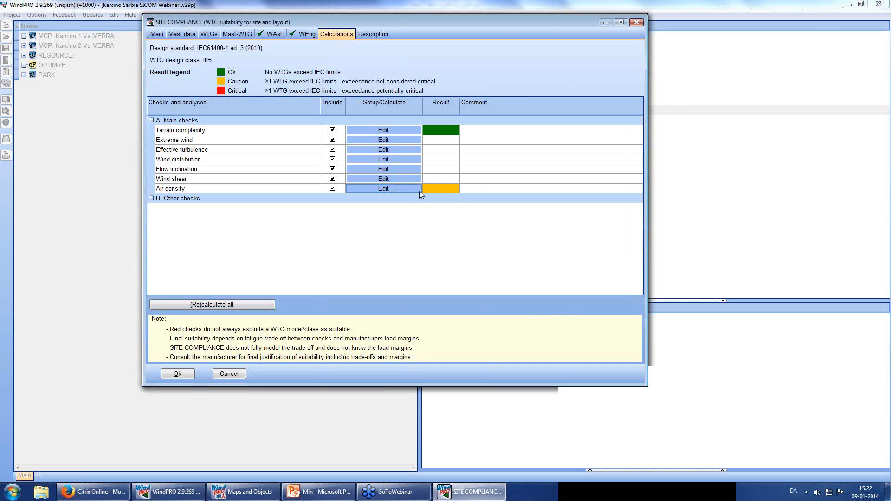
- Calculate the wind shear check with WEng shear adjusted using WEng error on mast shear, review the results table, and accept it
click(385, 180)
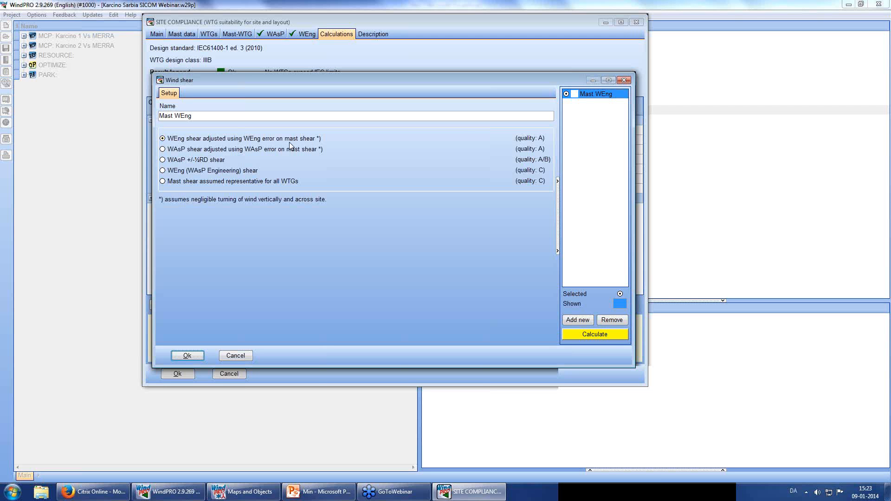
click(607, 334)
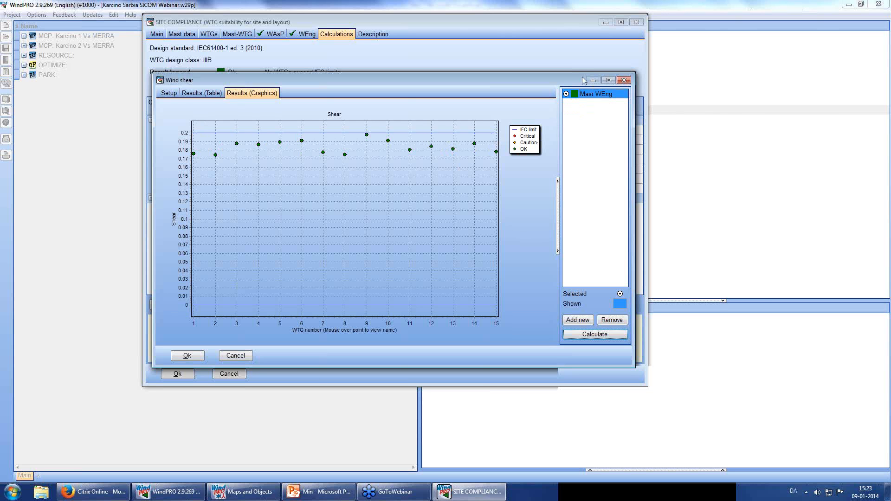
click(207, 92)
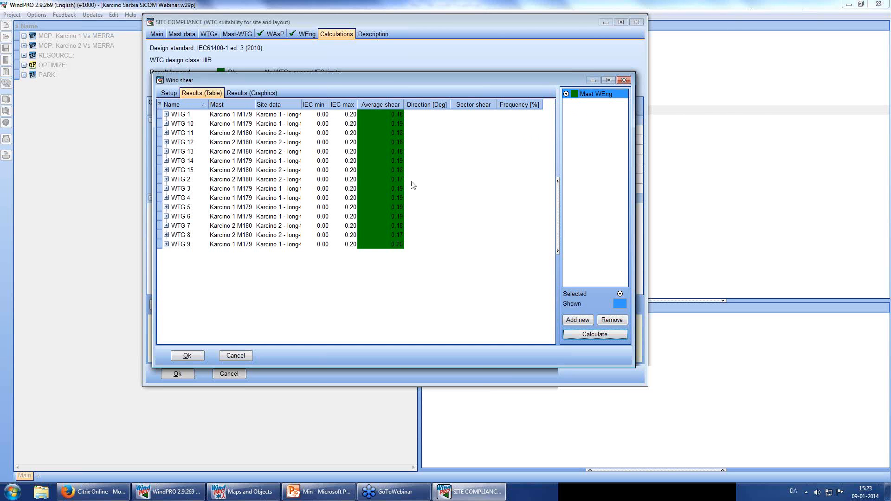
click(186, 357)
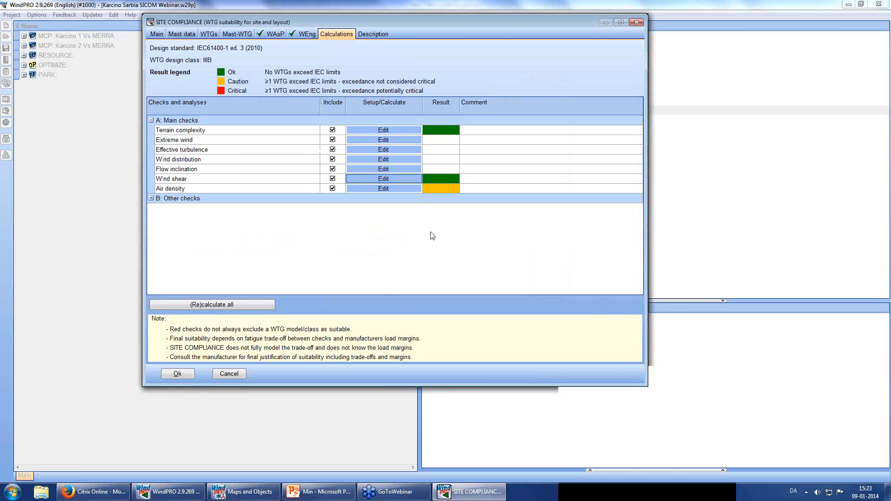
- Calculate the flow inclination check from the WEng flow modelling results and accept it
click(372, 170)
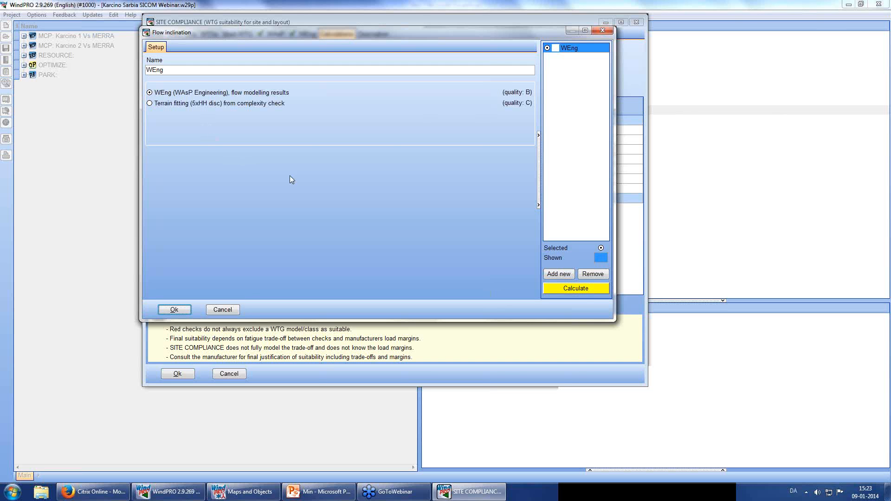
click(578, 288)
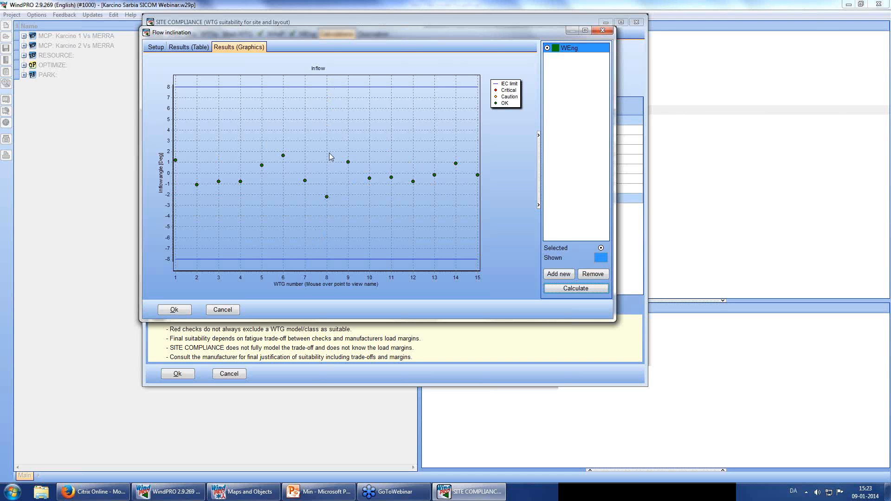
click(180, 310)
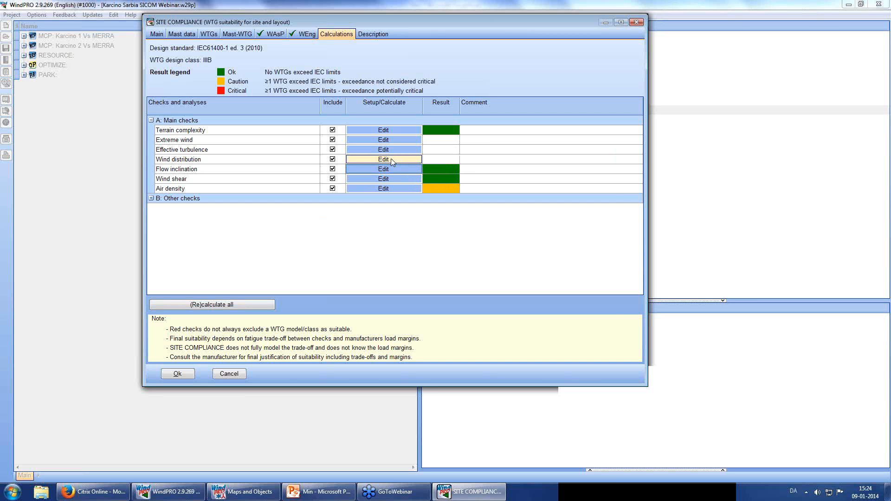
- Calculate the wind distribution check from WAsP sector Weibulls, review the results table across all wind speeds, and accept it
click(377, 160)
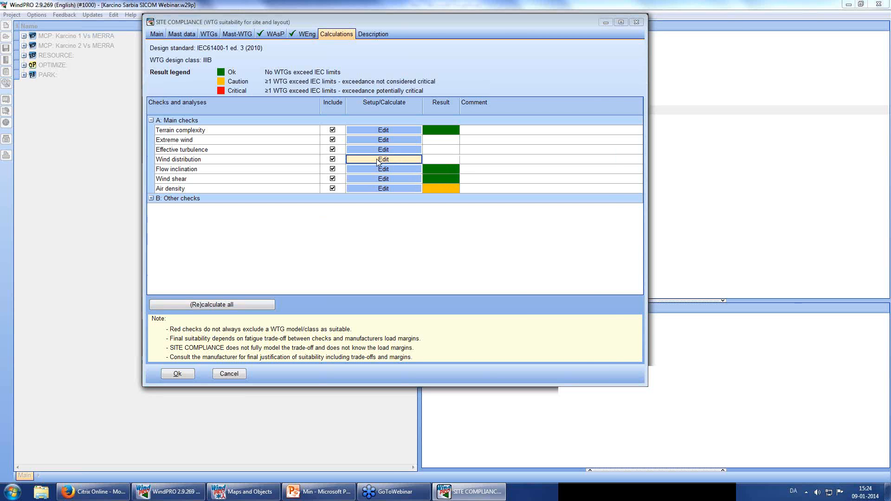
drag(380, 88, 400, 63)
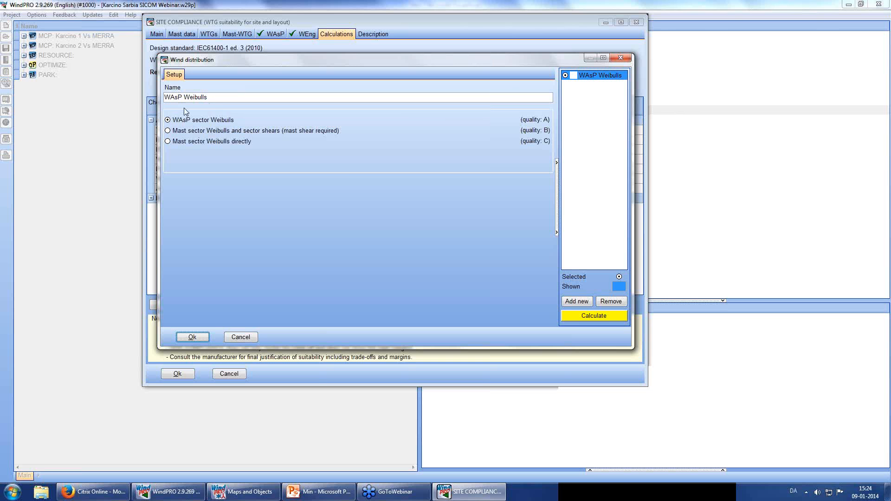
click(606, 316)
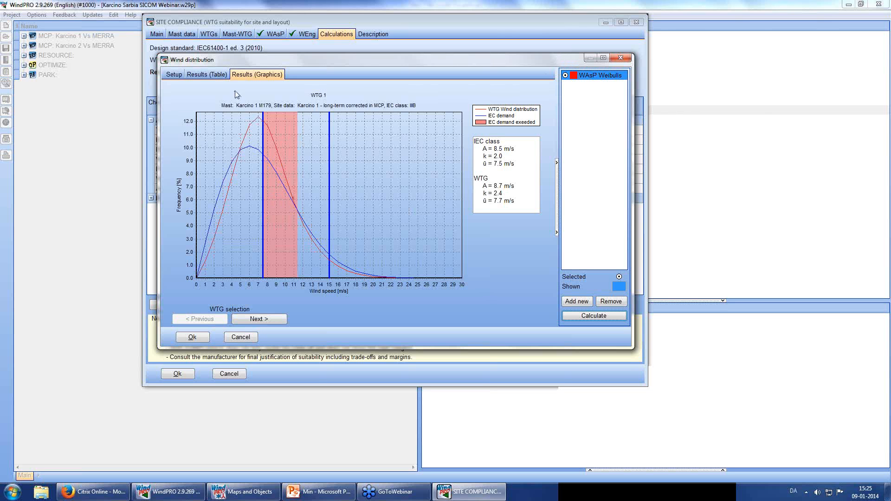
click(218, 75)
drag(353, 322, 480, 322)
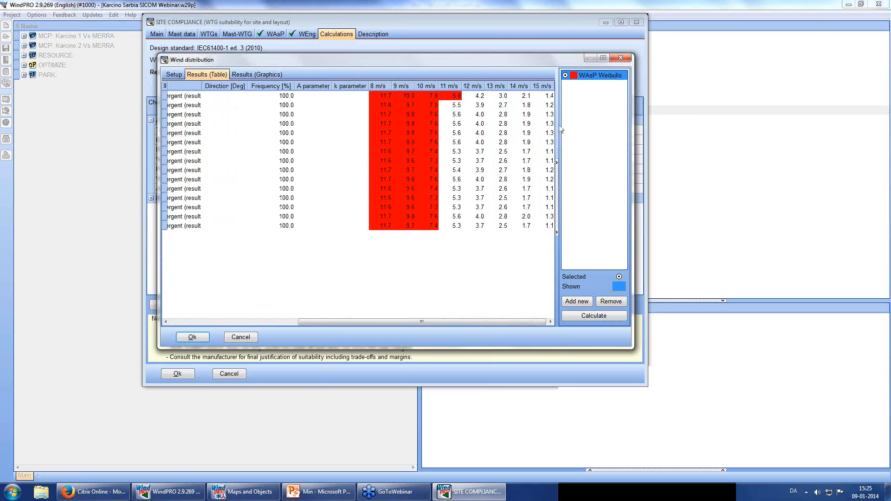
drag(420, 323, 293, 322)
click(194, 338)
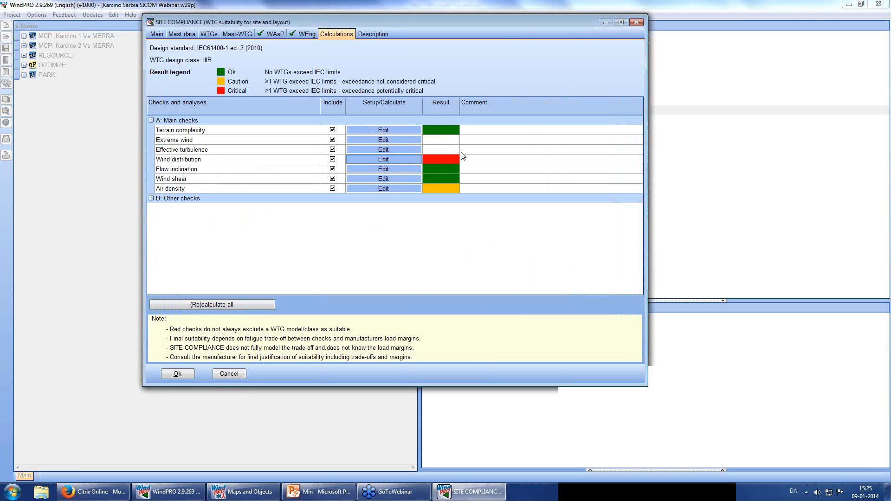
- Calculate the effective turbulence check from mast measurements scaled with WEng turbulence, and show the WTG 1 graph as turbulence intensity
click(389, 150)
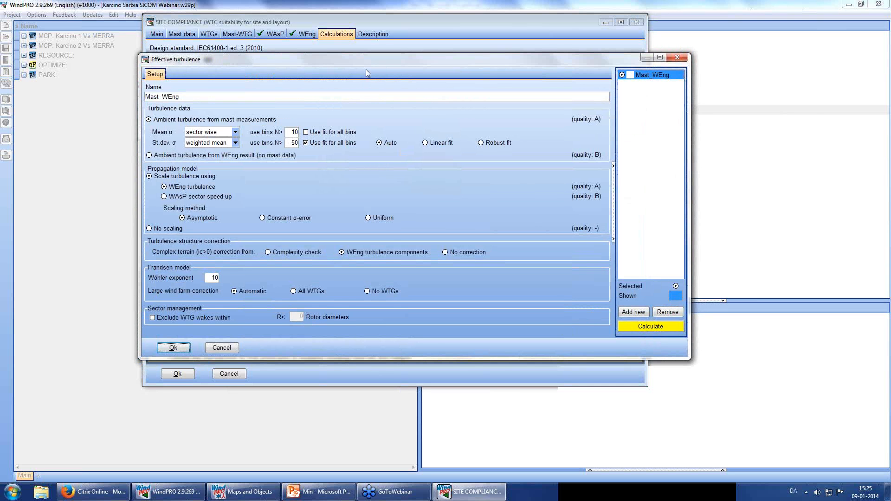
drag(366, 60, 357, 84)
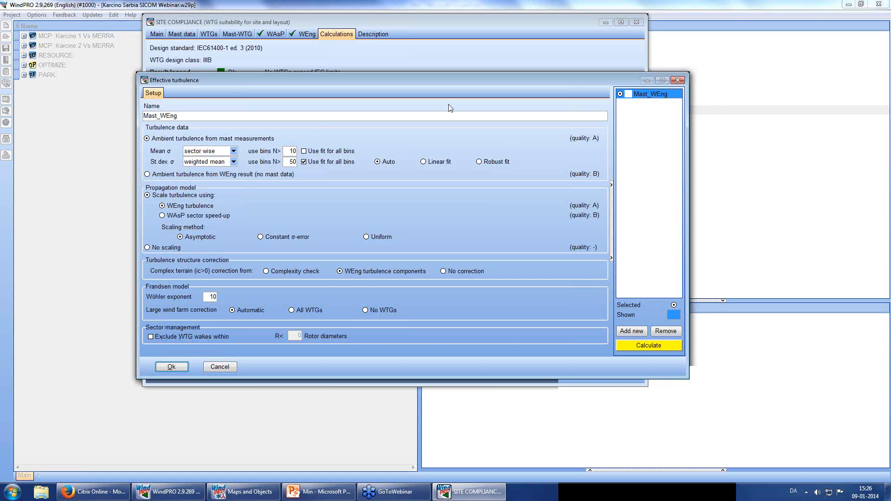
click(654, 346)
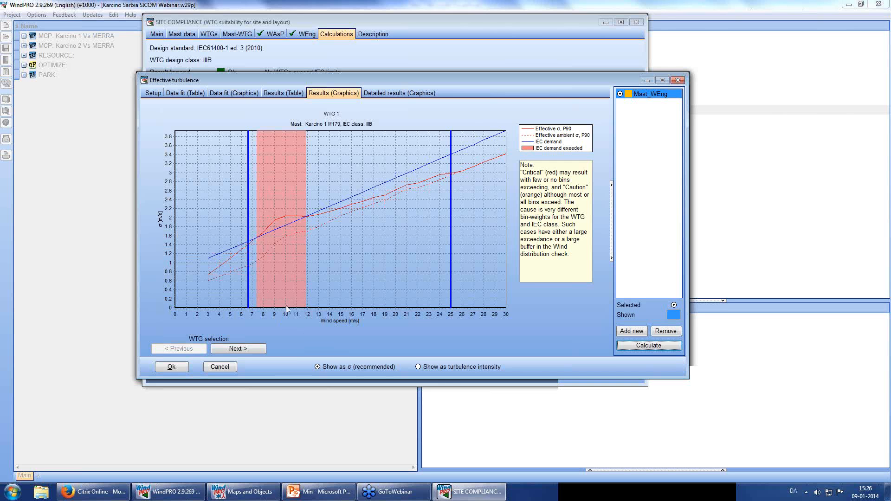
click(418, 367)
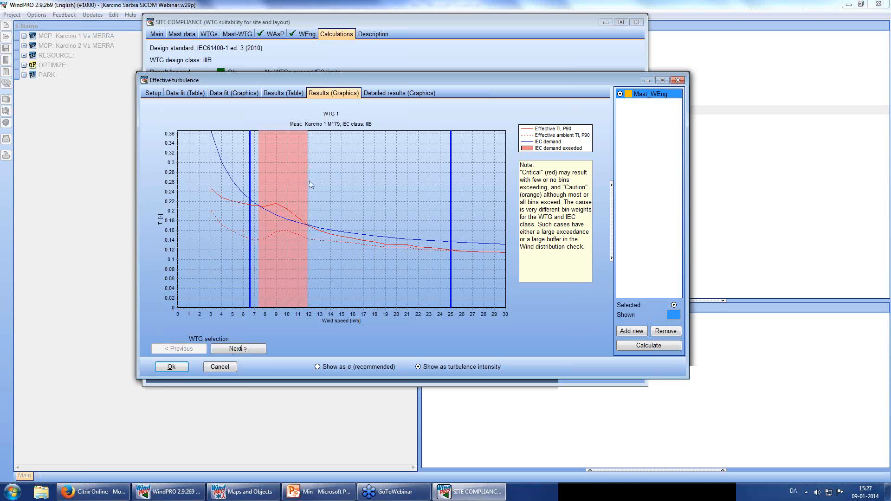
- Review the effective turbulence results table and the Karcino 1 M179 data fits shown as σ, going through sectors N to ESE
click(291, 94)
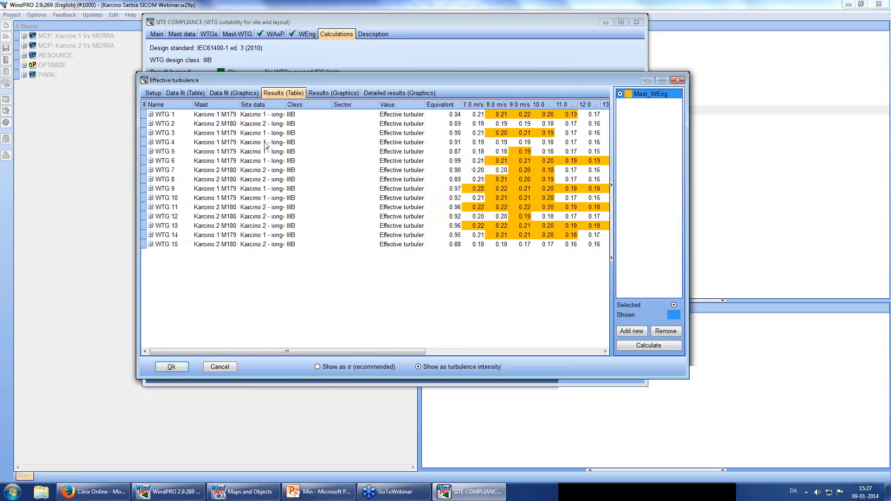
click(240, 95)
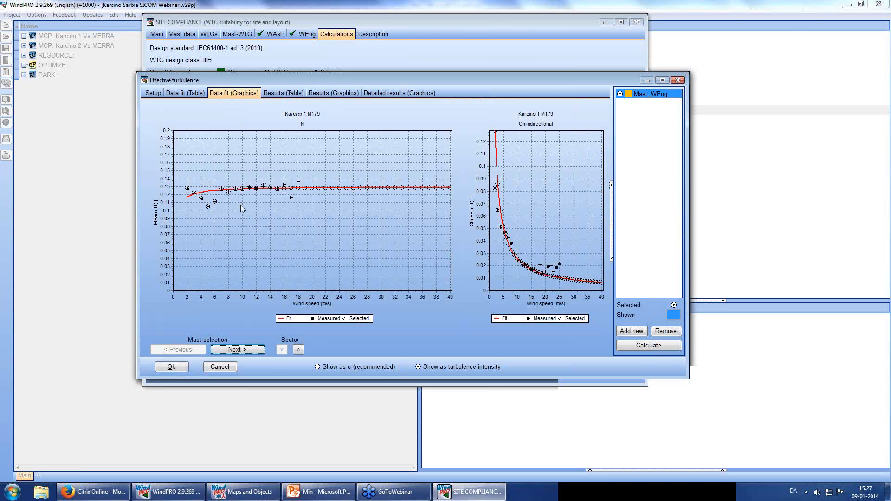
click(317, 367)
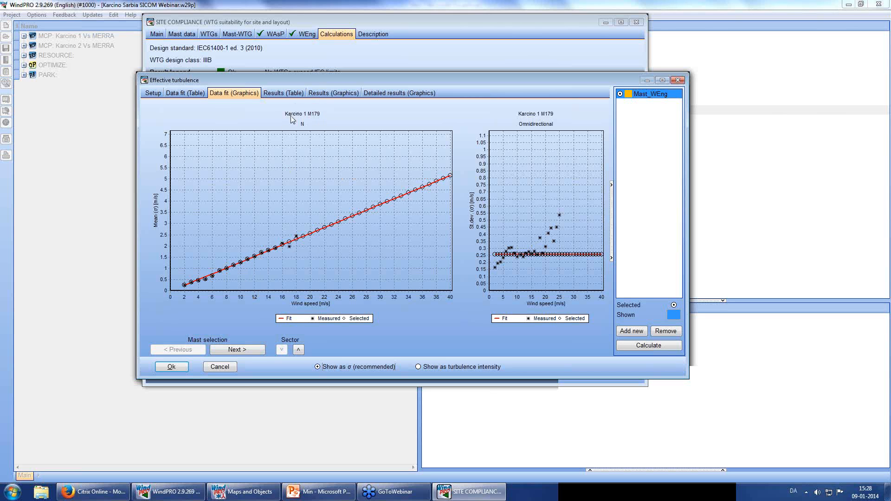
click(299, 350)
click(298, 350)
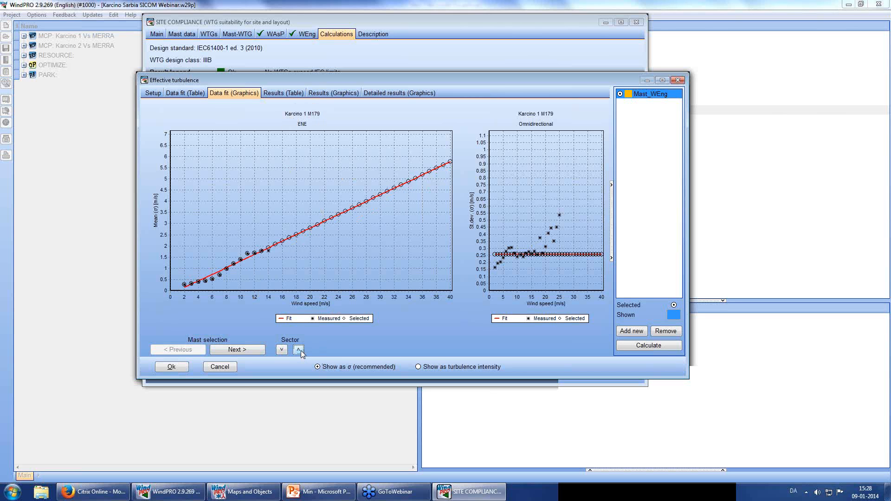
click(298, 349)
click(299, 350)
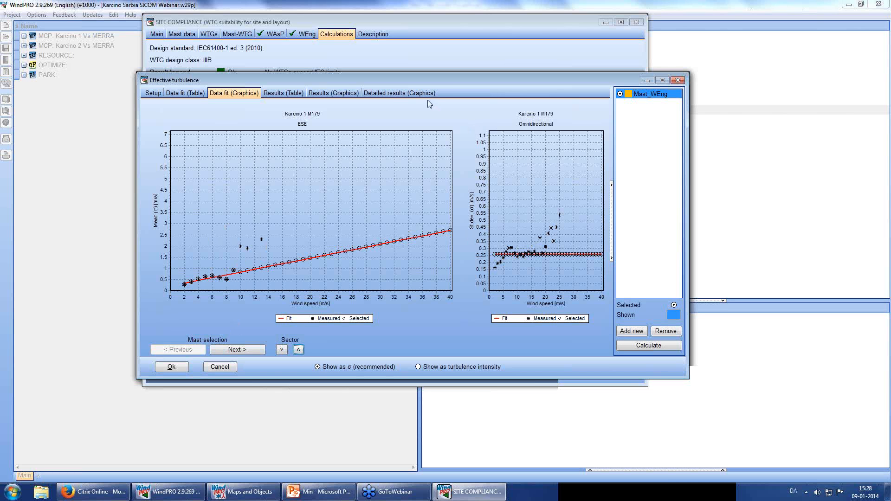
- Examine WTG 1's detailed turbulence rose at 15.0 m/s, isolating ambient turbulence before adding wake, total and effective turbulence while keeping IEC demand hidden
click(397, 93)
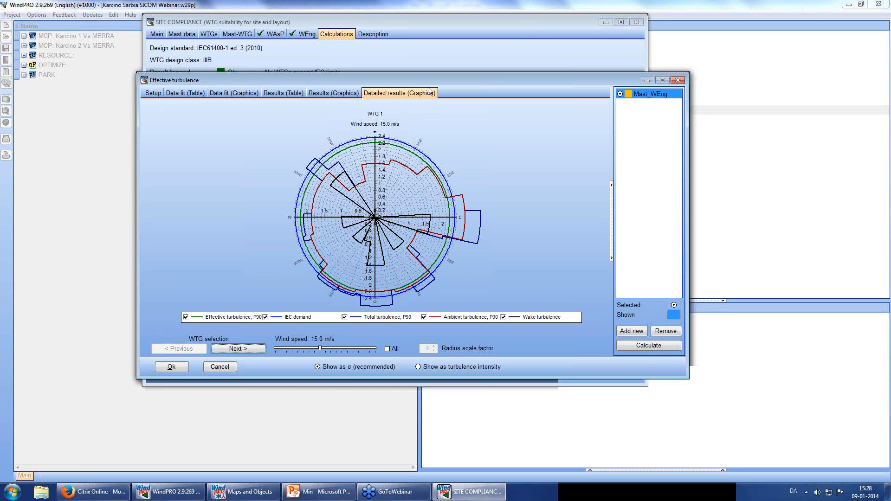
click(186, 318)
click(265, 317)
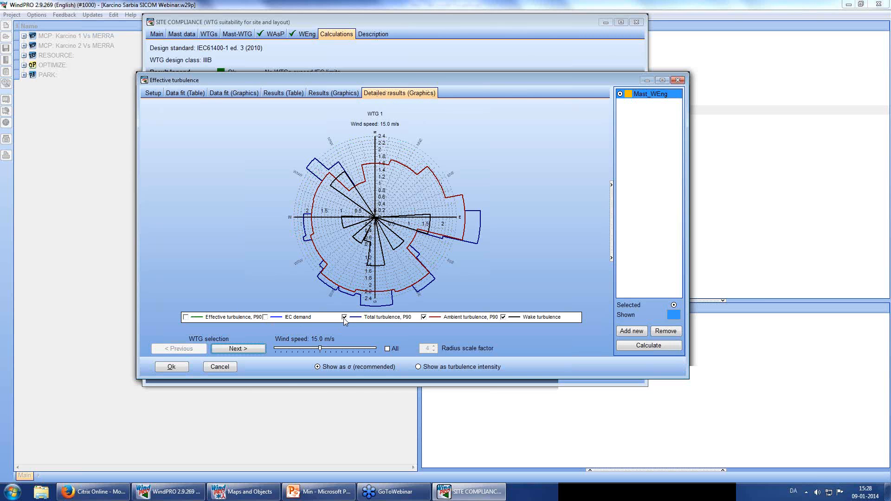
click(344, 318)
click(503, 318)
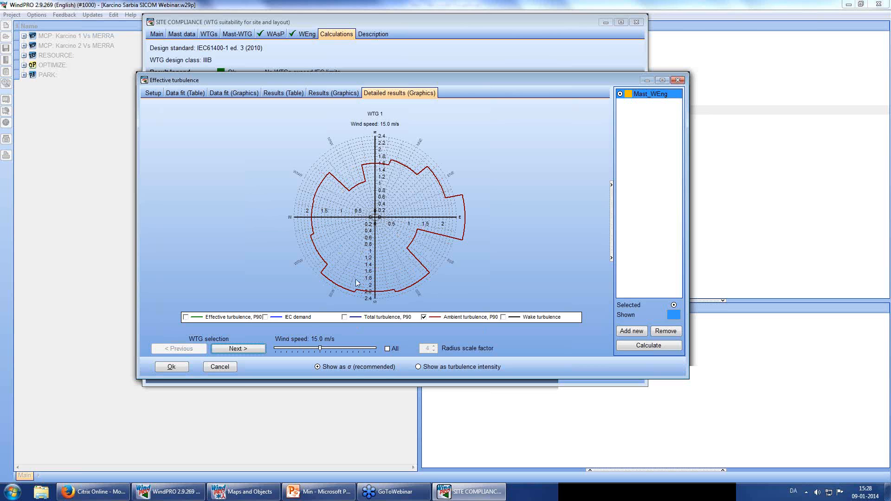
click(503, 318)
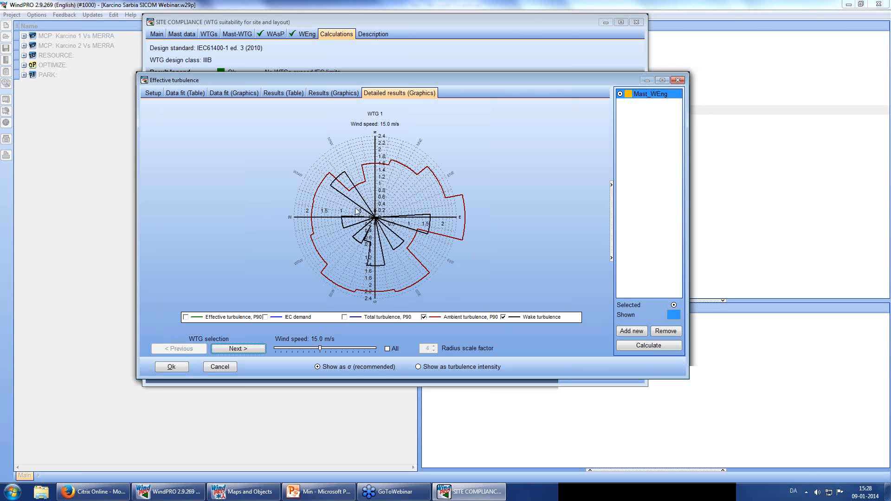
click(345, 317)
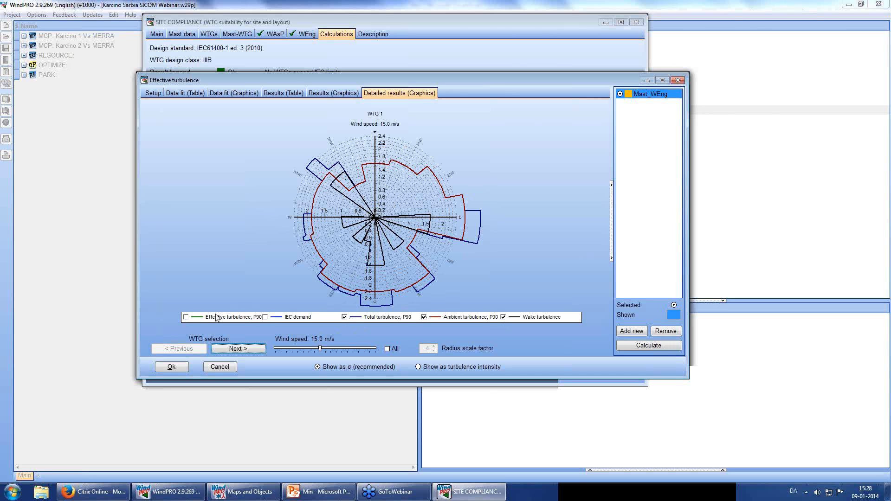
click(186, 317)
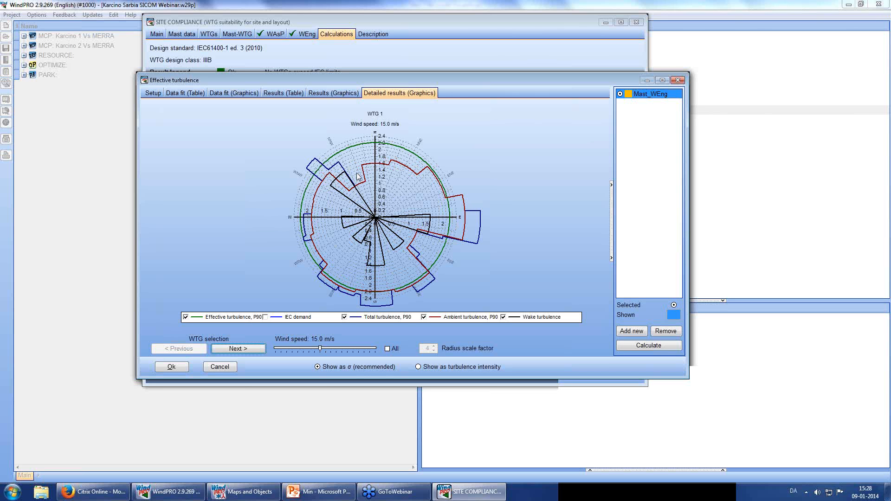
- Compare the detailed turbulence roses of the turbines up to WTG 7 and accept the effective turbulence check
click(238, 349)
click(248, 350)
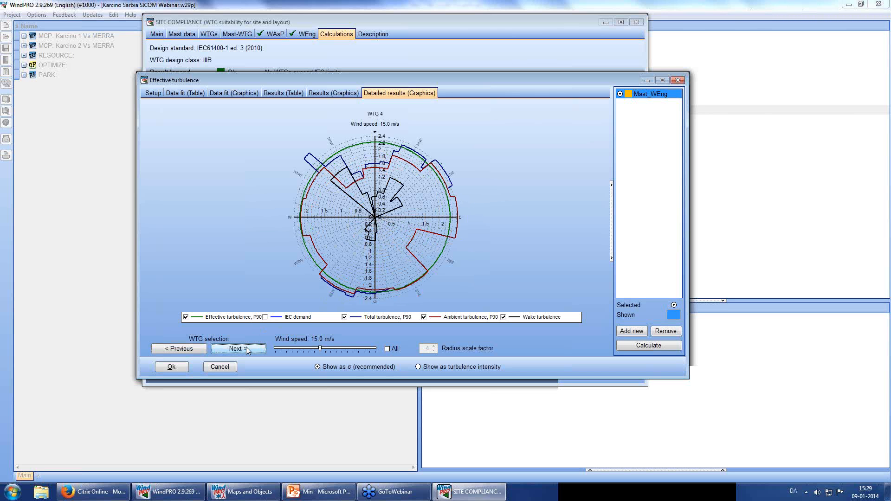
click(248, 350)
click(248, 350)
click(248, 350)
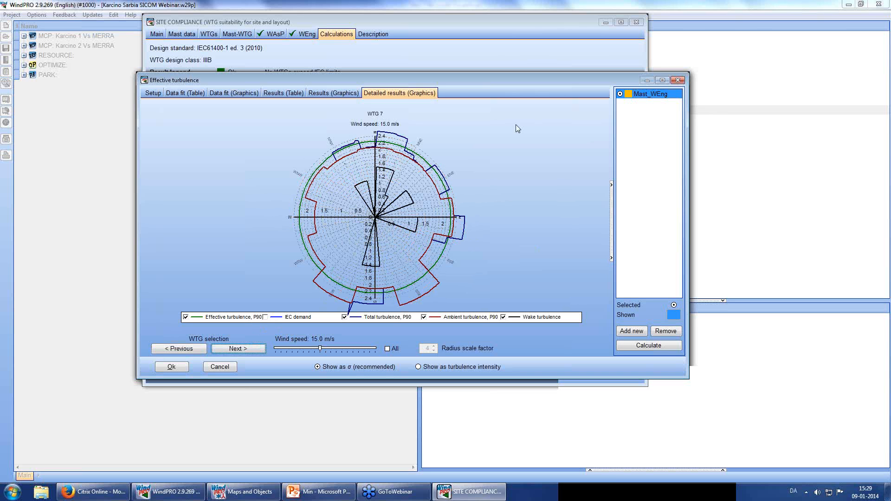
click(170, 369)
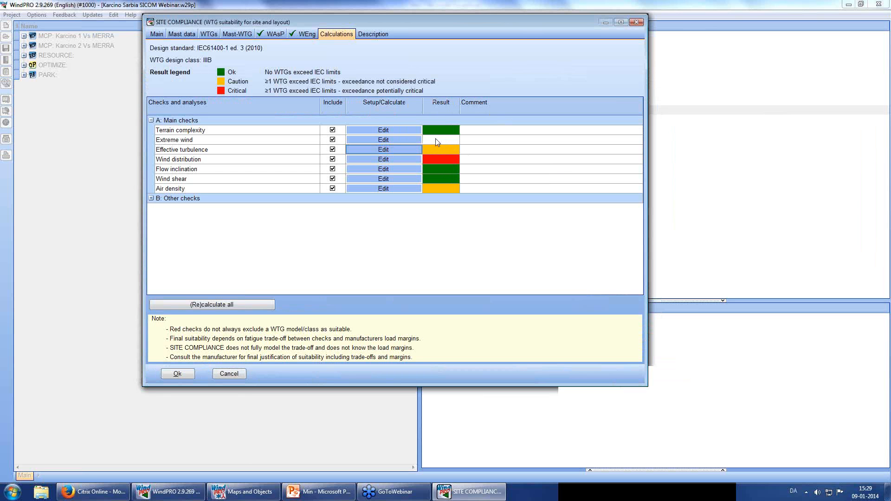
- Calculate the extreme wind check with POT-N & Gumbel (N = 20, 4 days) and WEng propagation, and review the results table
click(397, 140)
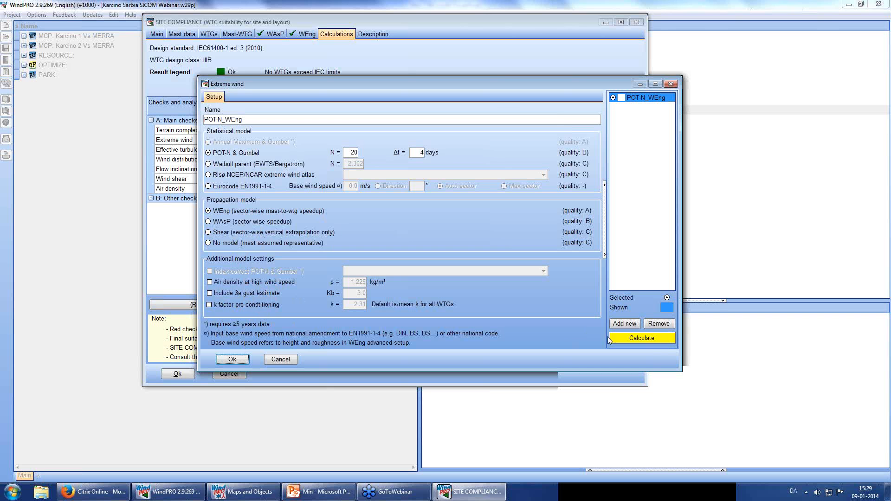
click(661, 341)
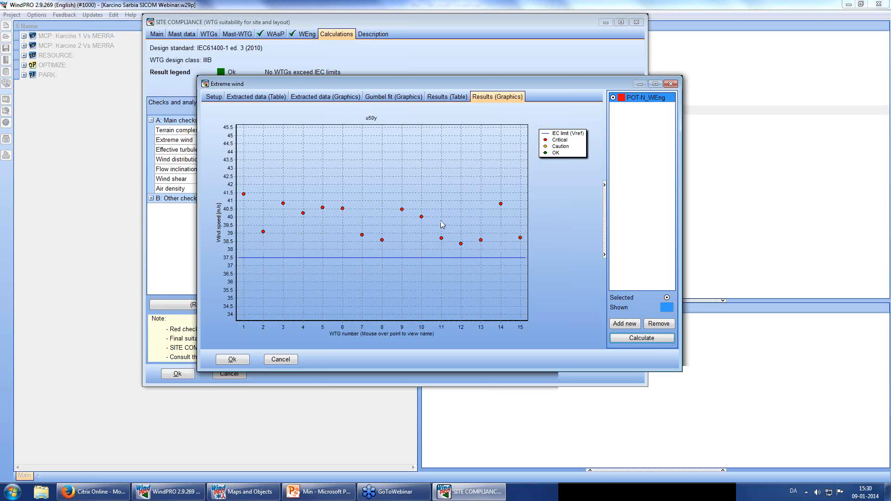
click(448, 97)
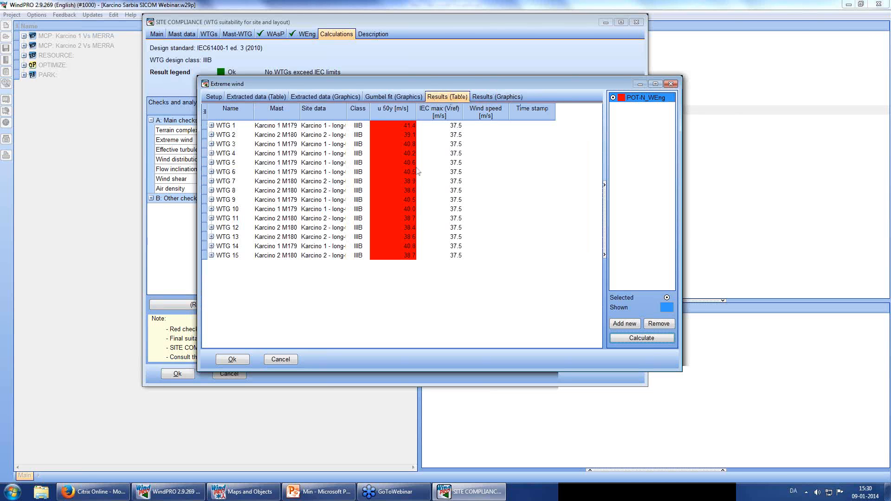
- Examine the extreme wind Gumbel fit graphs for WTG 1 through WTG 7
click(394, 96)
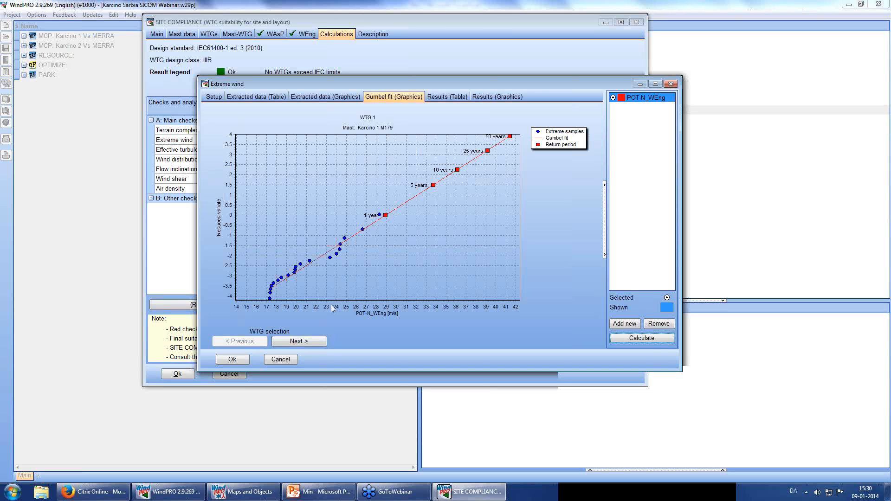
click(305, 340)
click(304, 340)
click(304, 341)
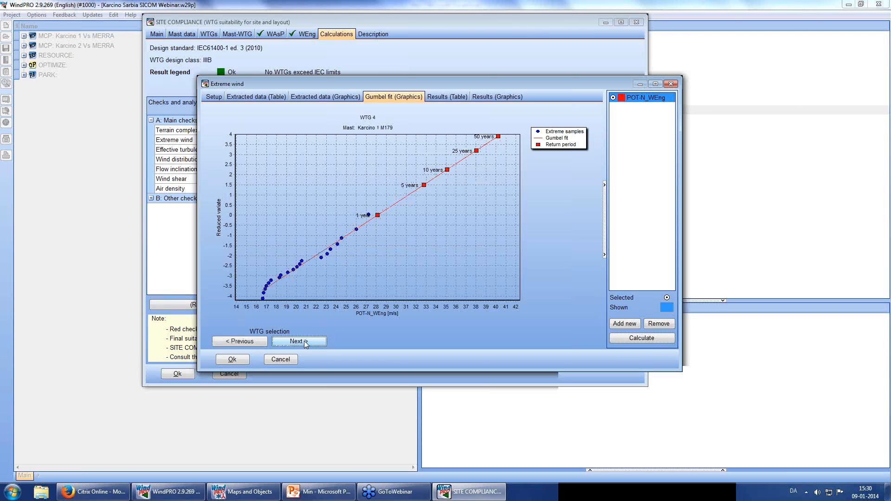
click(305, 340)
click(305, 341)
click(305, 341)
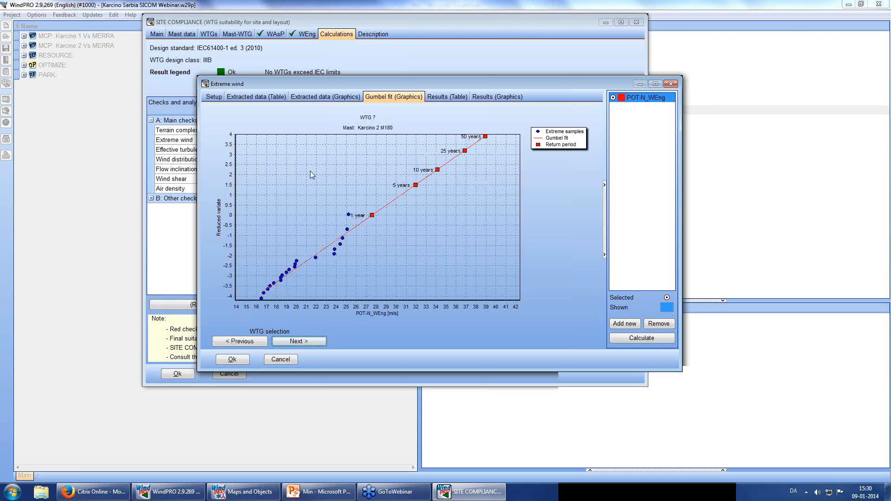
- Review the extracted extreme wind samples for masts Karcino 1 M179 and Karcino 2 M180, and accept the extreme wind check
click(310, 97)
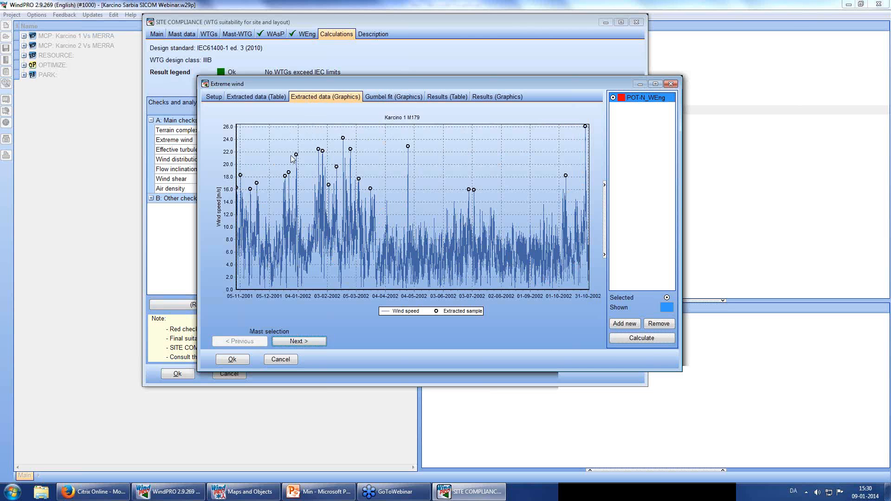
click(291, 341)
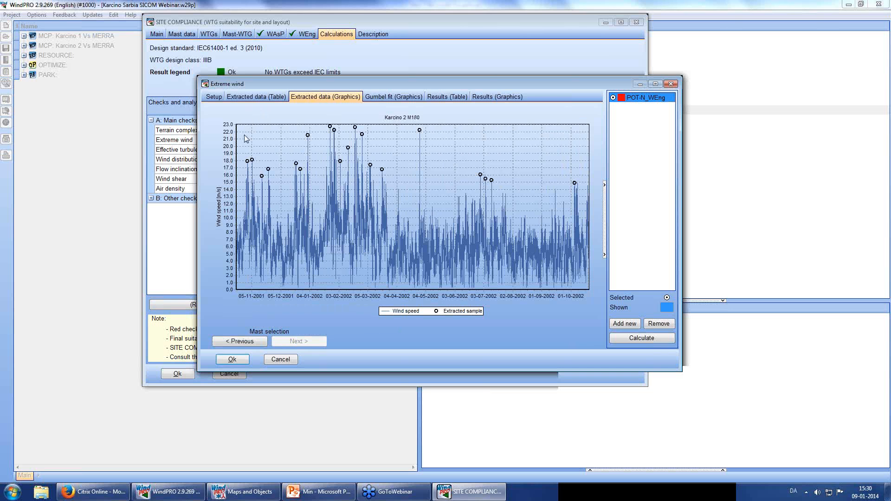
click(237, 361)
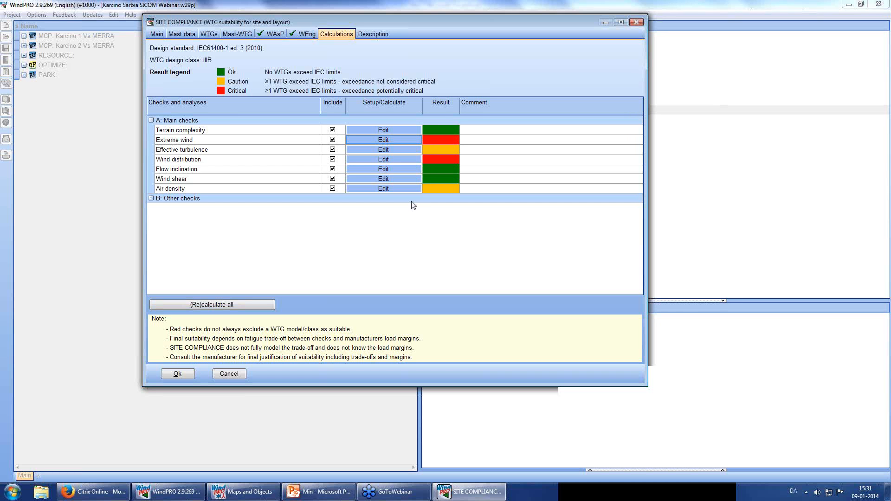
- Overrule the WTG design class with IIB and recalculate all checks
click(157, 35)
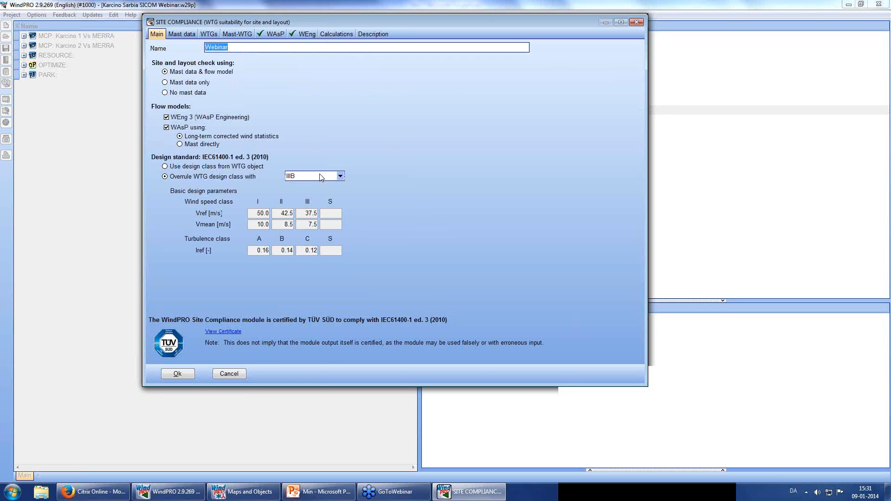
click(340, 177)
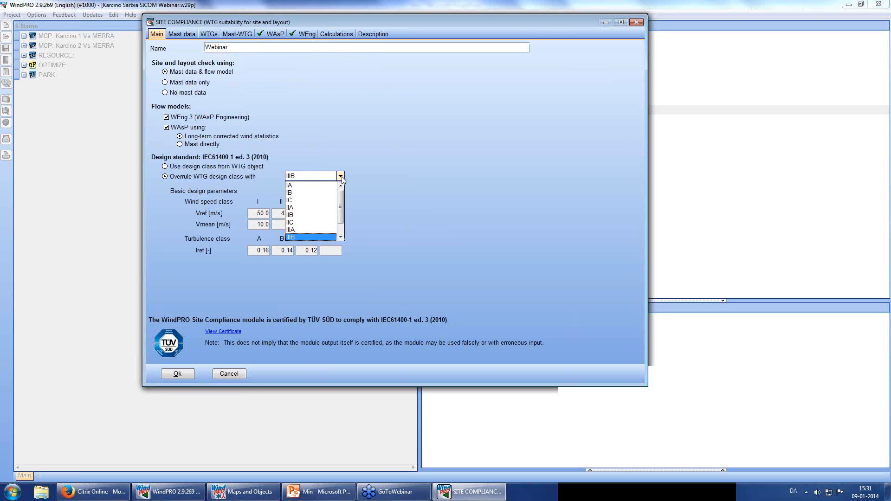
click(320, 218)
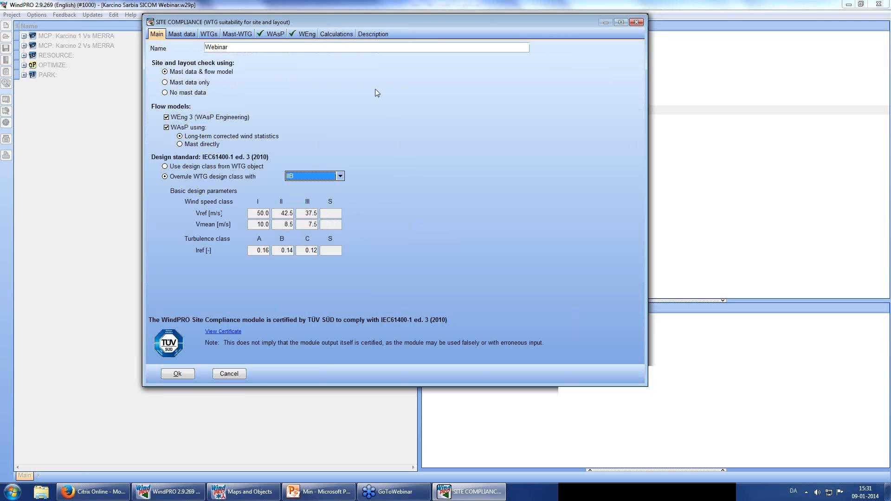
click(334, 34)
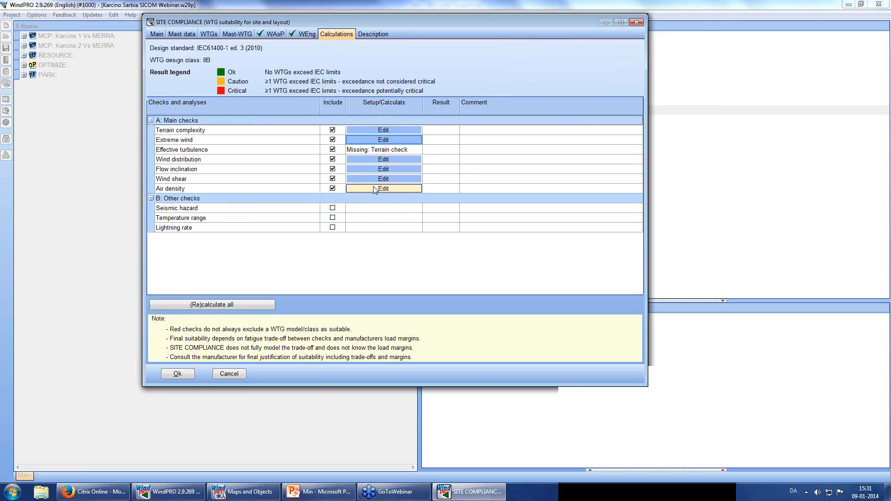
click(235, 304)
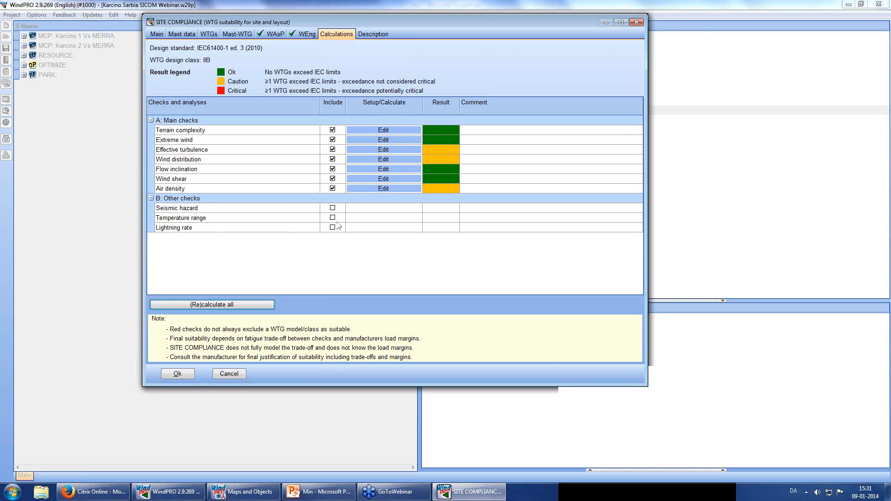
- Include the seismic hazard, temperature range and lightning rate checks in the calculation
click(333, 208)
click(333, 218)
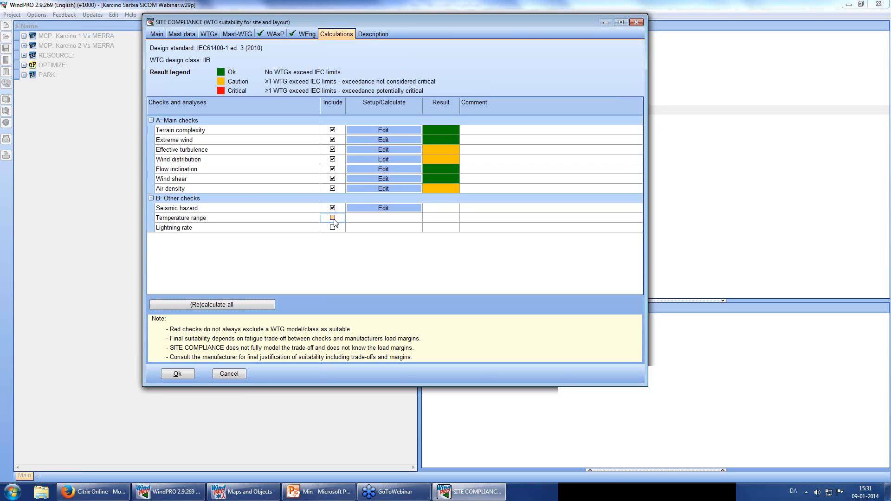
click(333, 227)
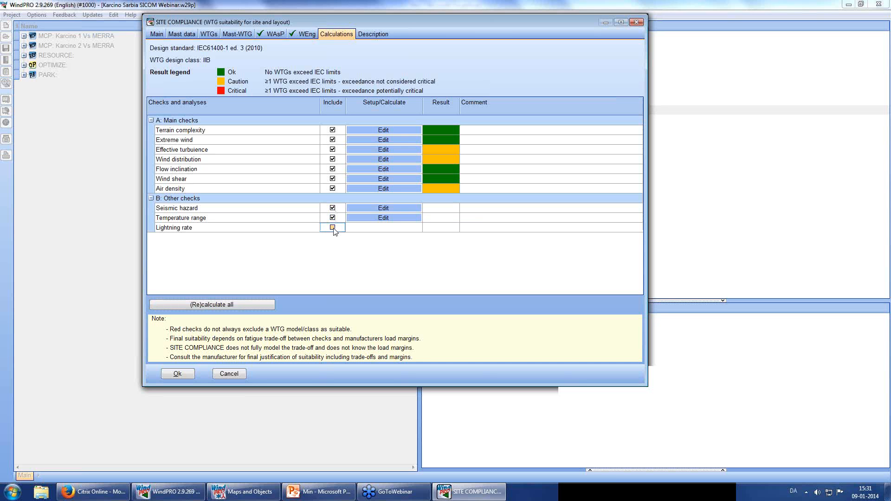
- Calculate the seismic hazard check from the GSHAP map, review the hazard map and results table, and accept it
click(397, 208)
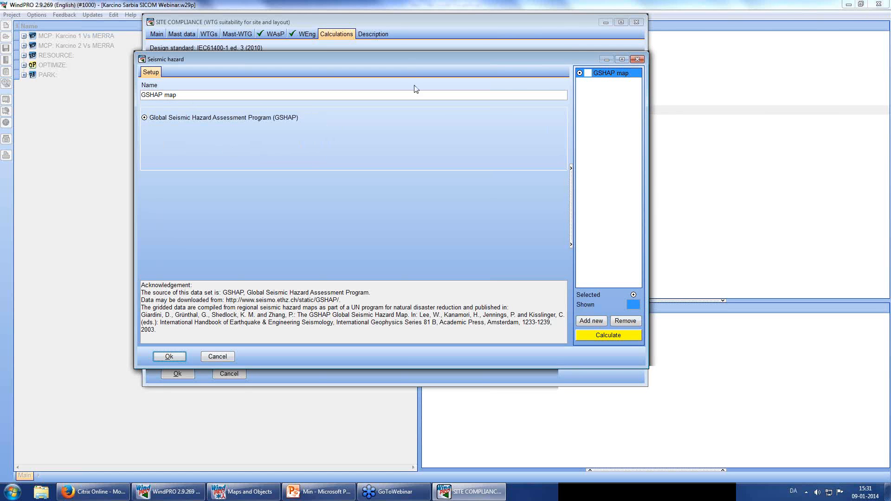
drag(410, 57, 414, 57)
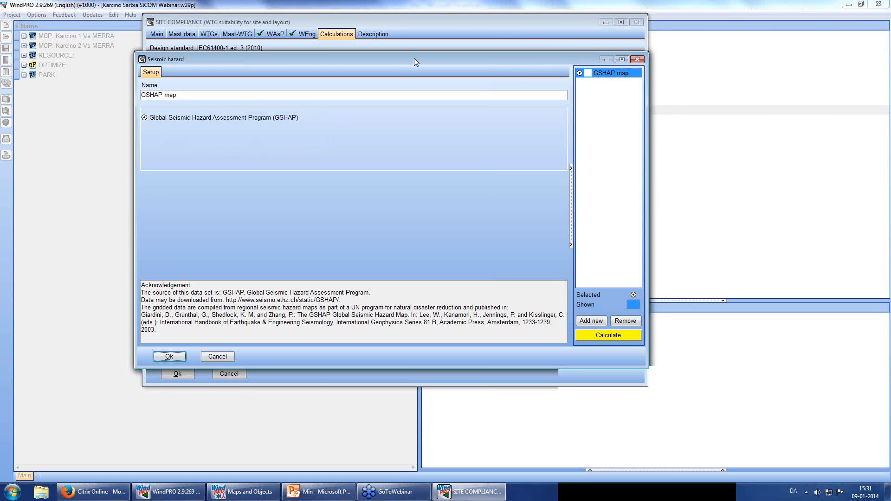
click(611, 335)
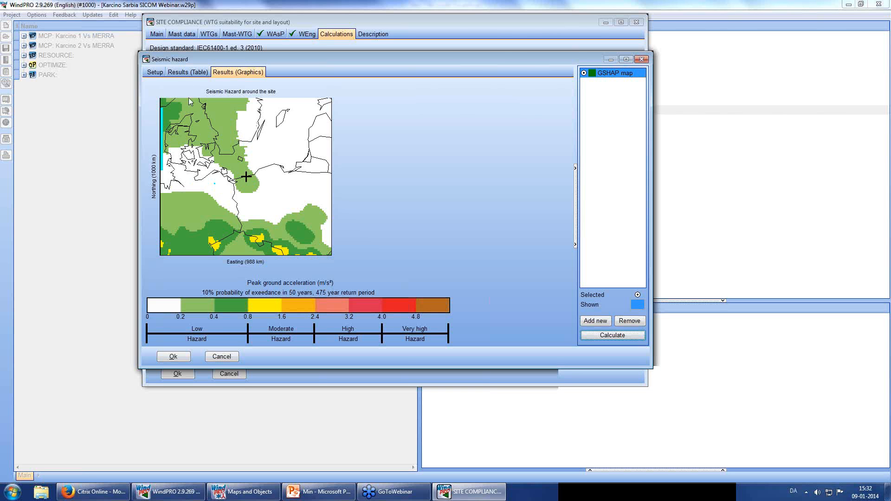
click(186, 73)
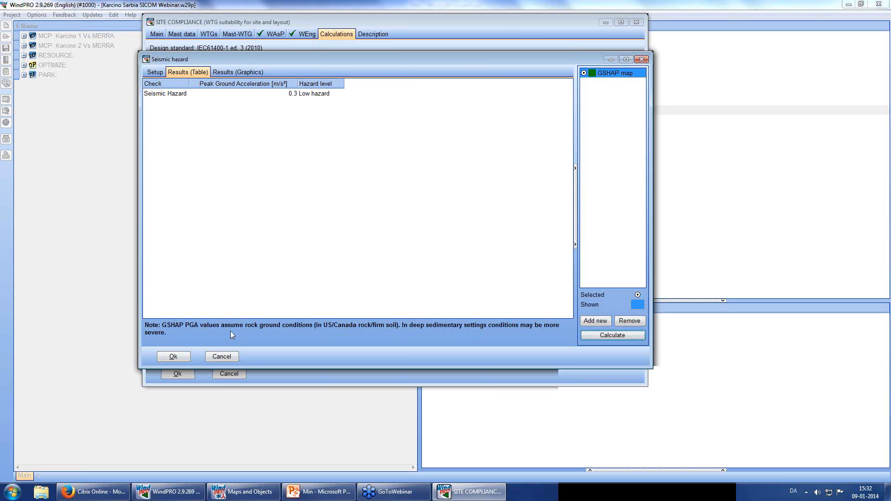
click(173, 356)
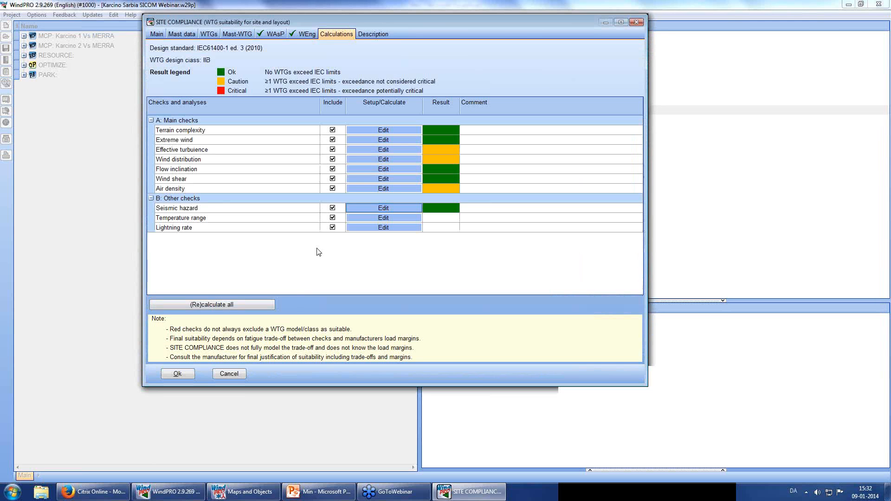
- Calculate the lightning rate check from the NASA GHCC data set, review its map and results table, and accept it
click(367, 228)
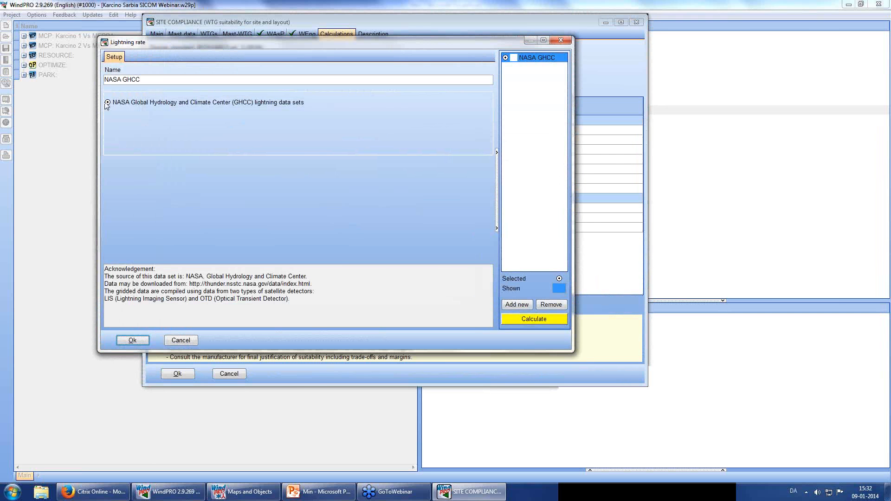
click(520, 320)
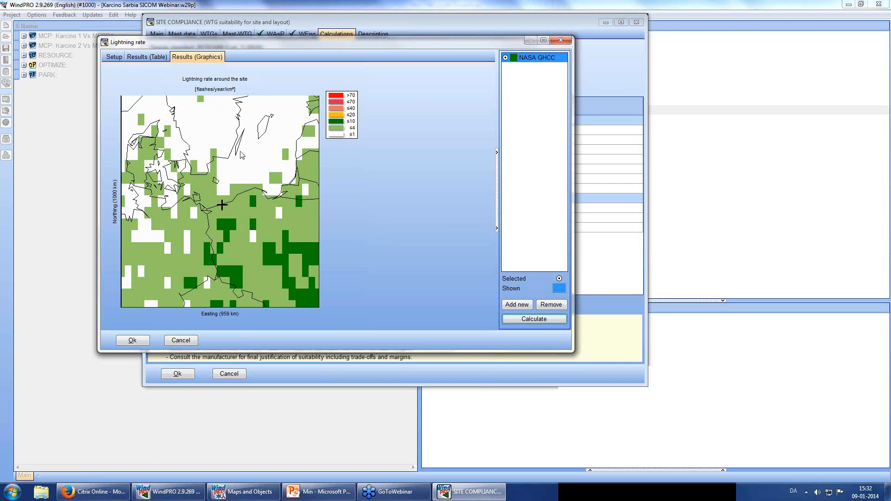
click(142, 57)
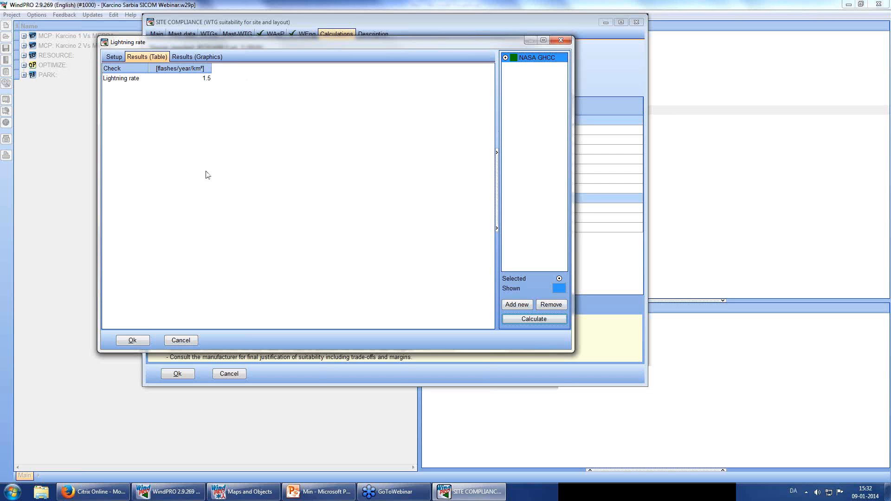
click(144, 344)
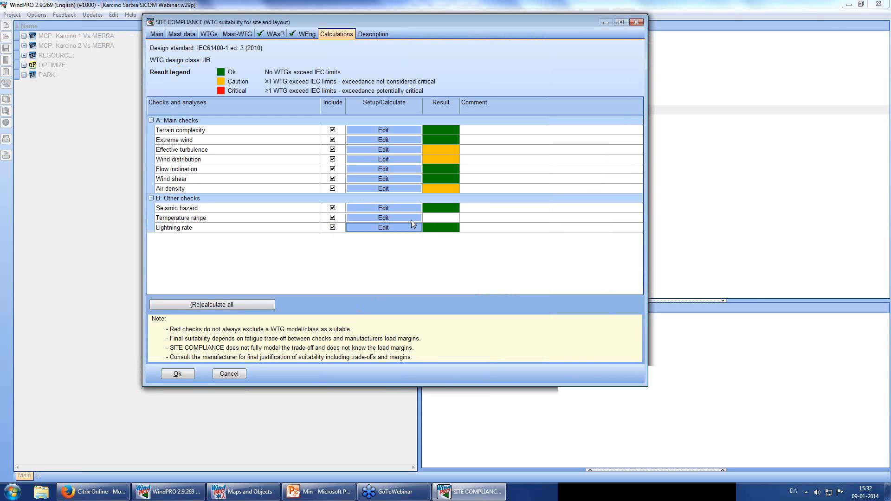
- Calculate the temperature range check for Karcino 1 M179 with a tail gaussian fit, review the graphs and results table, and accept it
click(383, 218)
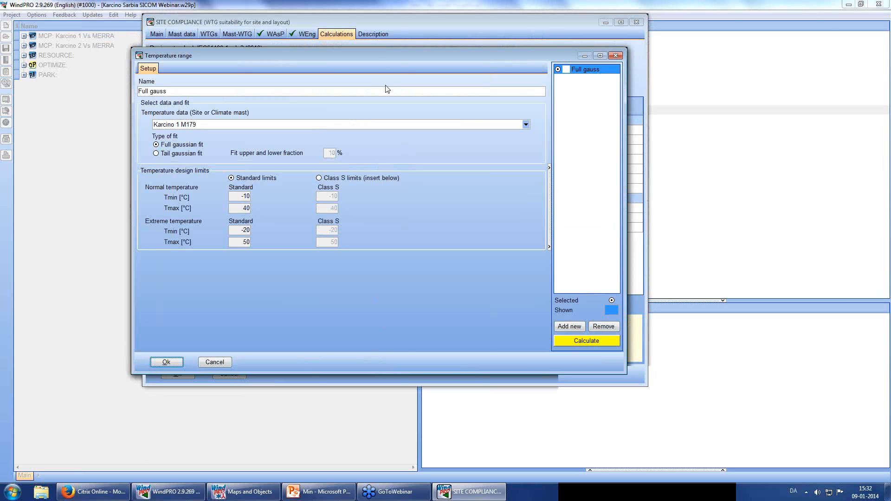
drag(377, 54, 385, 55)
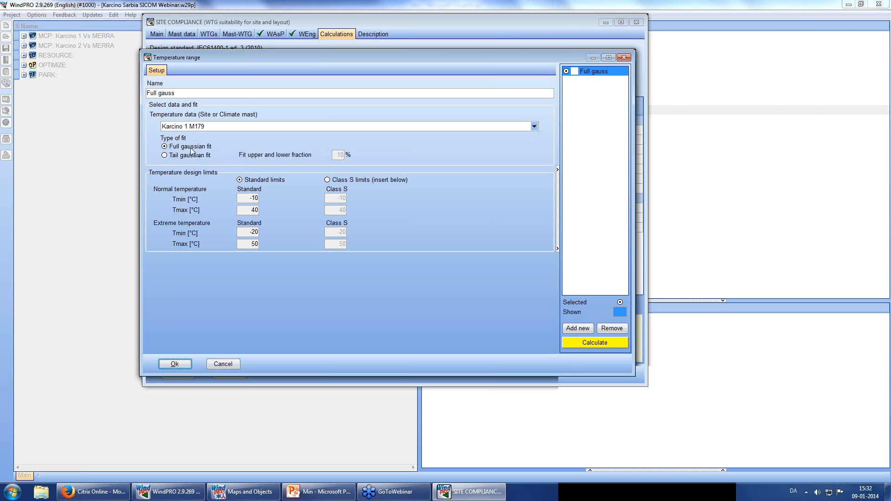
click(166, 156)
click(588, 344)
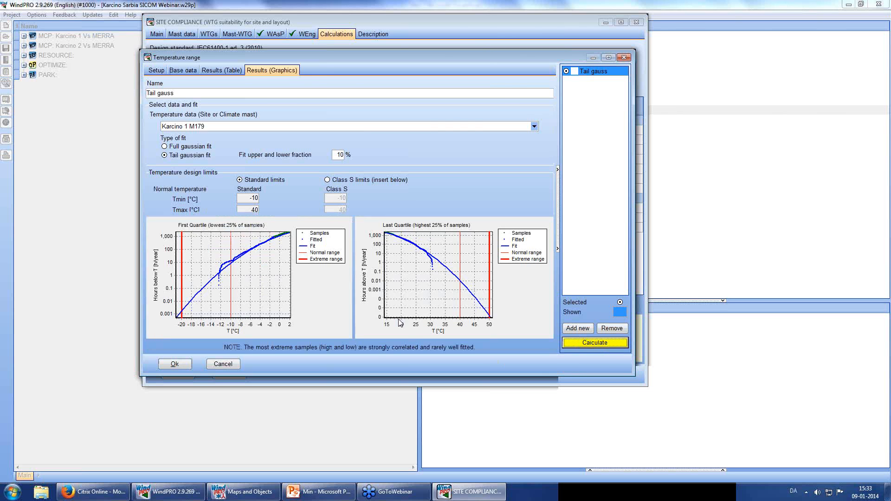
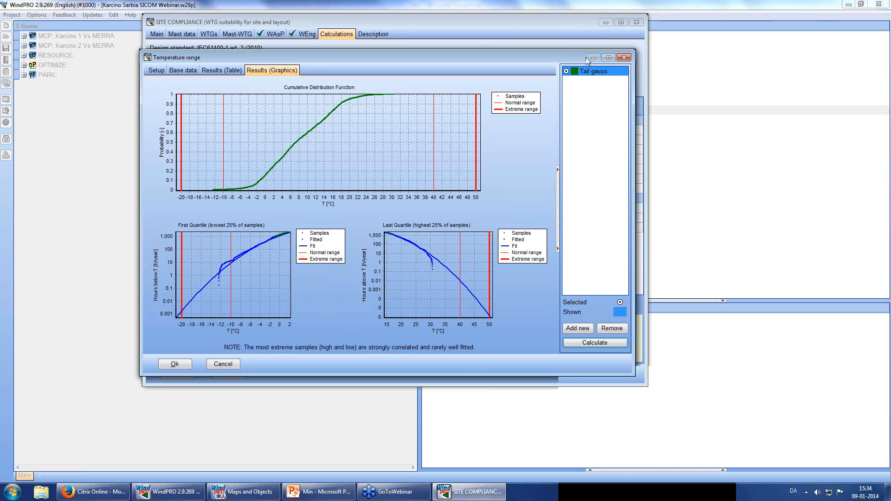
click(226, 71)
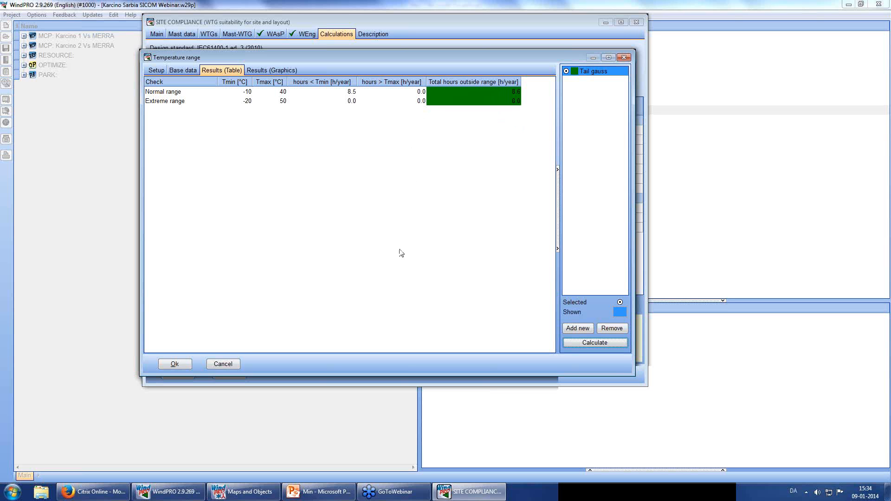
click(181, 364)
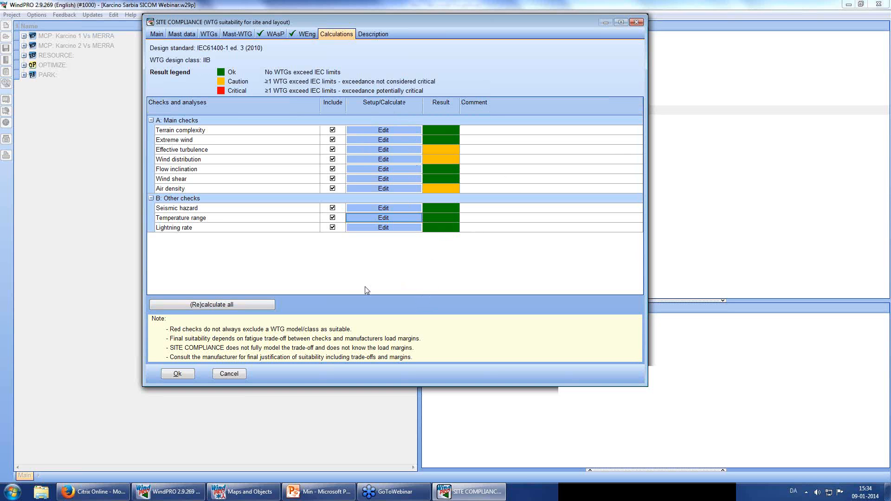
- Accept the Site Compliance setup and run the full calculation
click(179, 379)
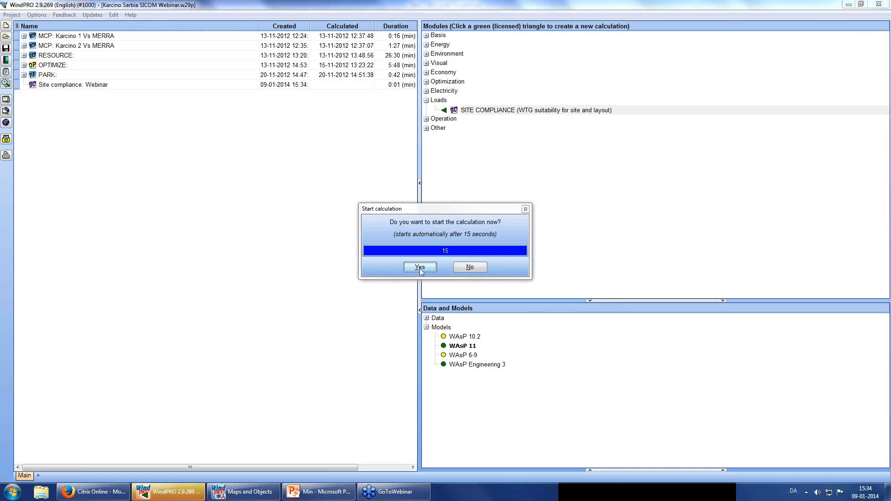
click(421, 269)
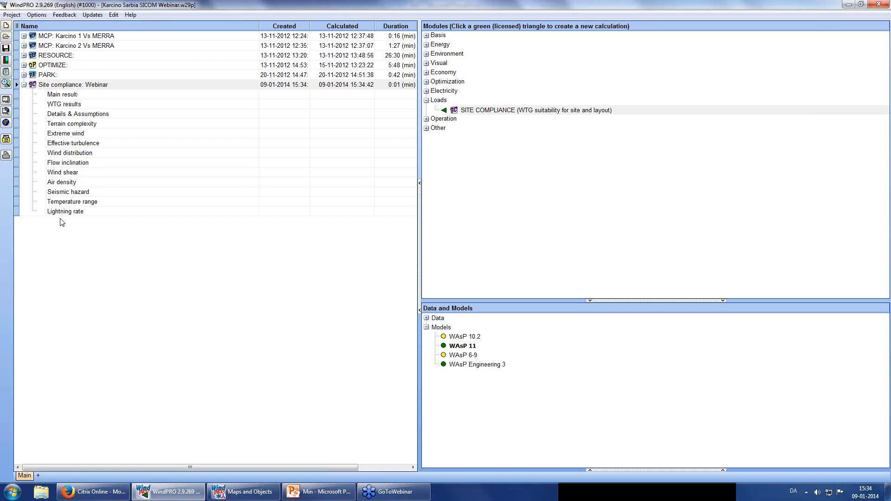
- Examine the Main result report of the Webinar site compliance calculation, covering the data summary and check results, and close the preview
double_click(69, 96)
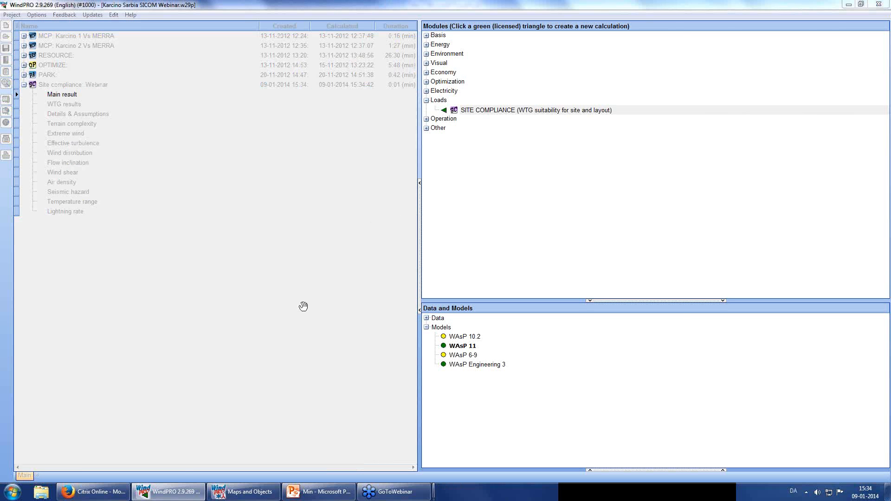
scroll(294, 354, down, 3)
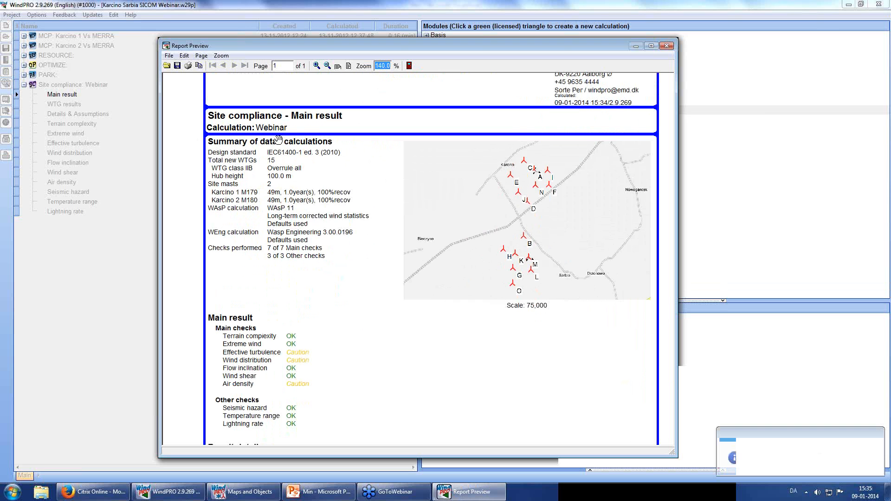
scroll(358, 359, down, 2)
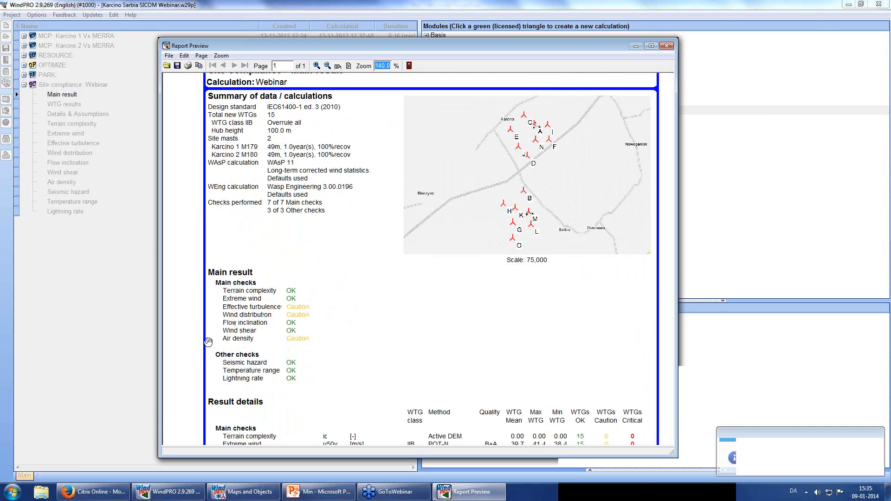
scroll(310, 373, down, 1)
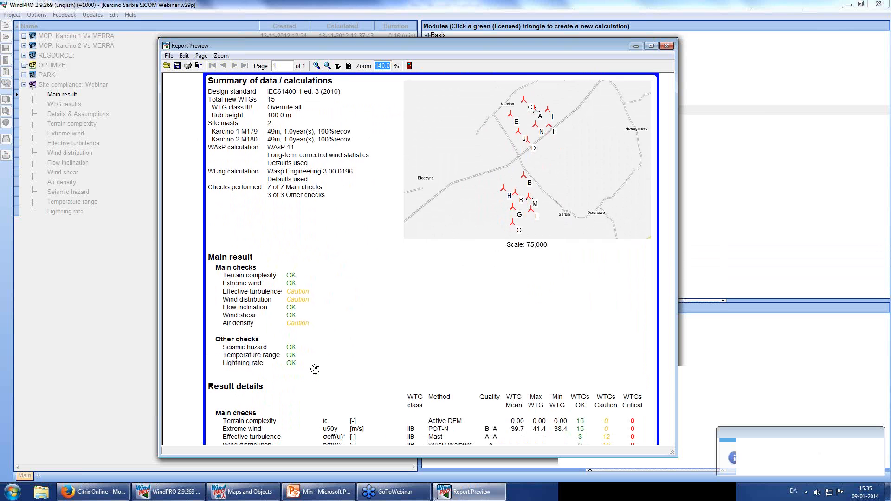
scroll(311, 353, up, 2)
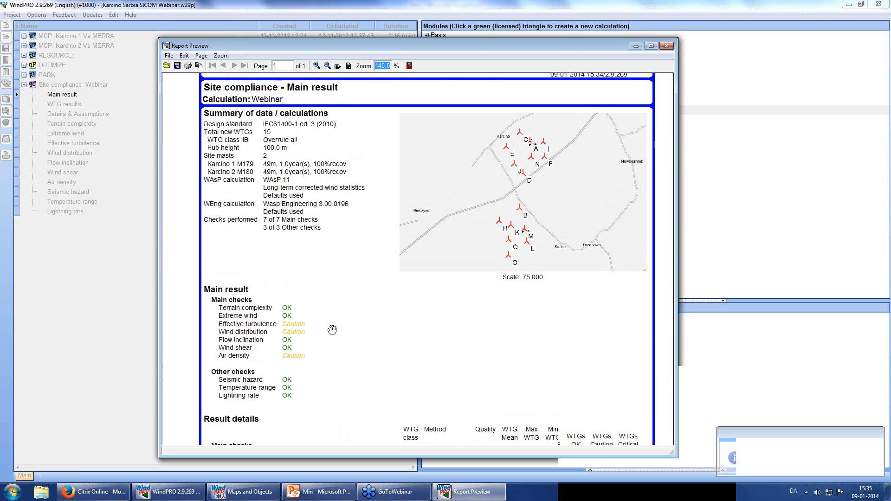
scroll(335, 316, up, 1)
scroll(324, 361, down, 3)
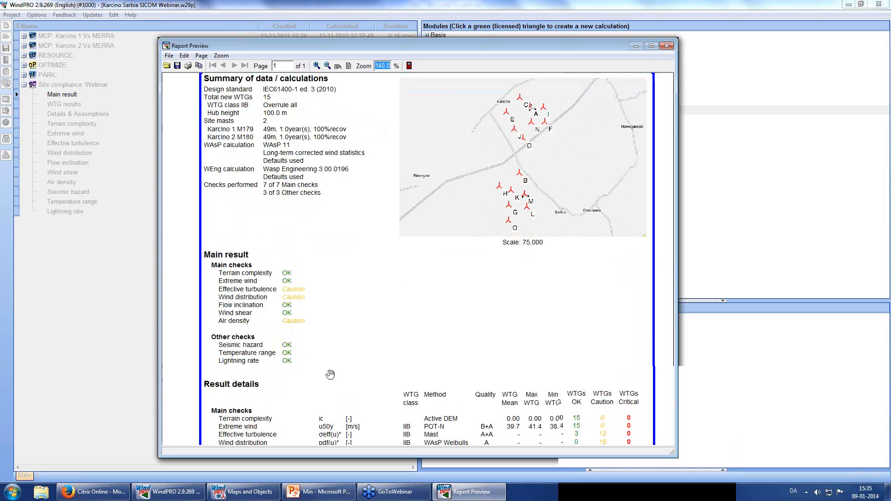
click(667, 45)
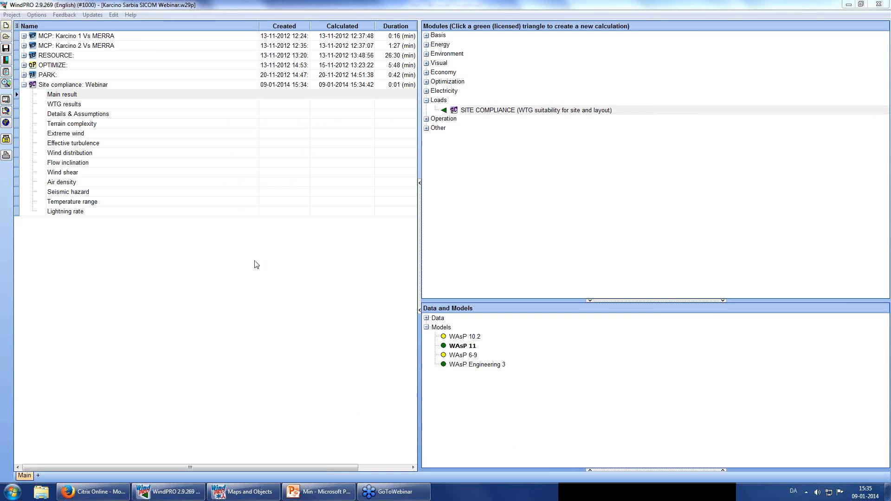
- Switch to the PowerPoint presentation and start the slide show from the first "SITE COMPLIANCE News in WindPRO 3.0 (2014)" slide
click(324, 495)
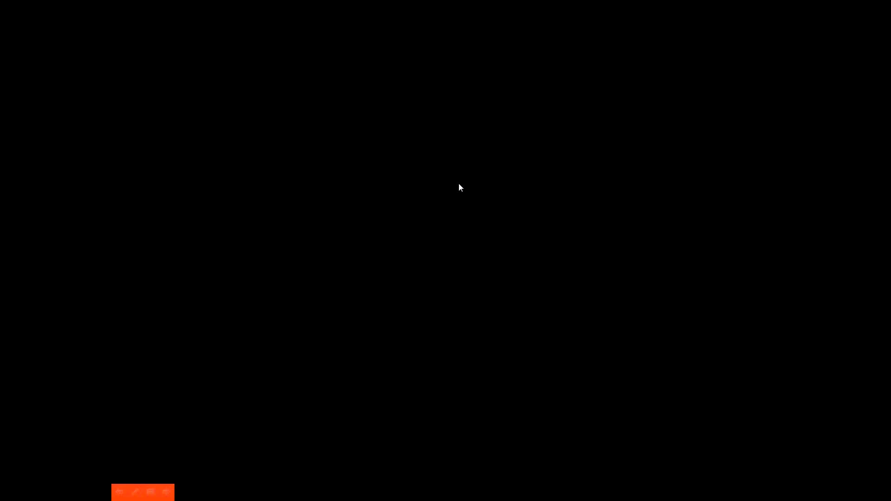
click(355, 424)
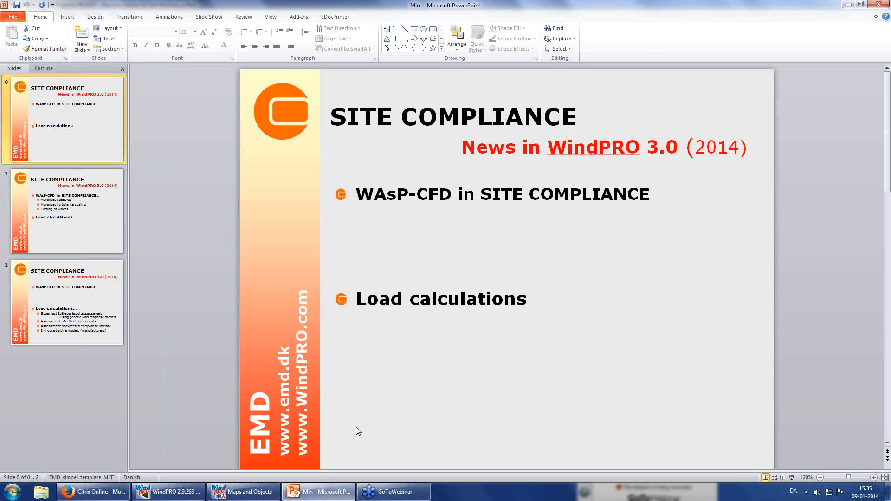
click(69, 134)
key(F5)
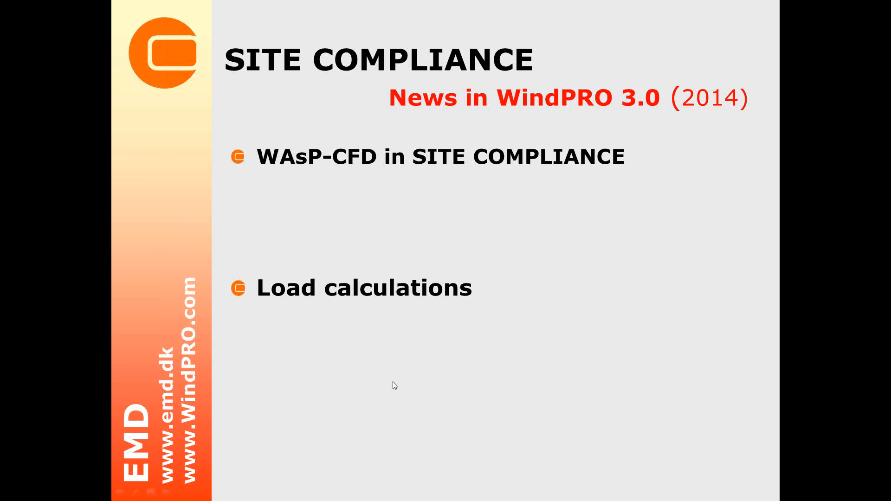